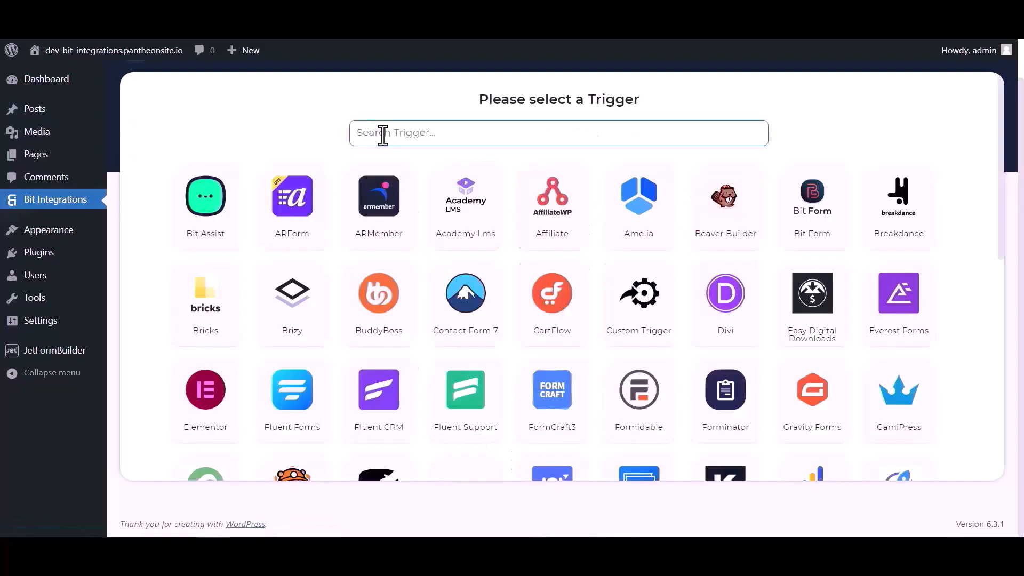
- Search the triggers for "jet" and choose JetForm Builder as the integration's trigger
left_click(382, 135)
type("jet")
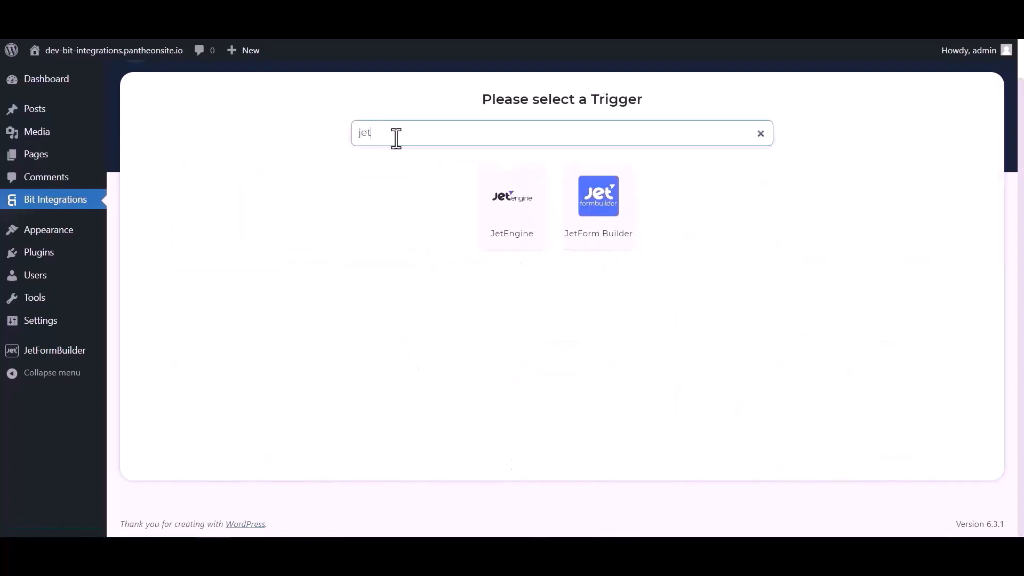
left_click(600, 228)
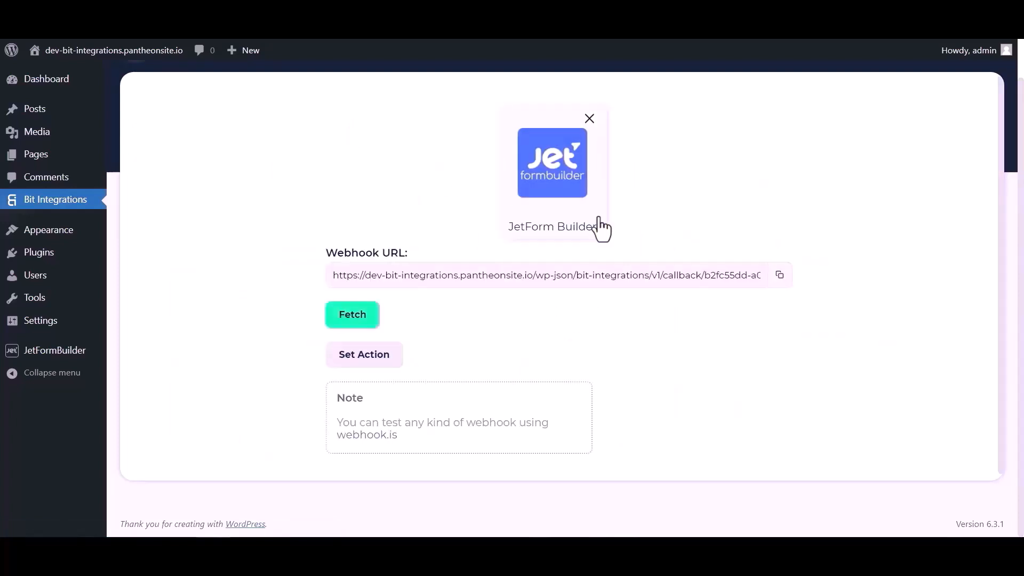
- Copy the JetForm Builder trigger's webhook URL and start fetching its response data
left_click(780, 275)
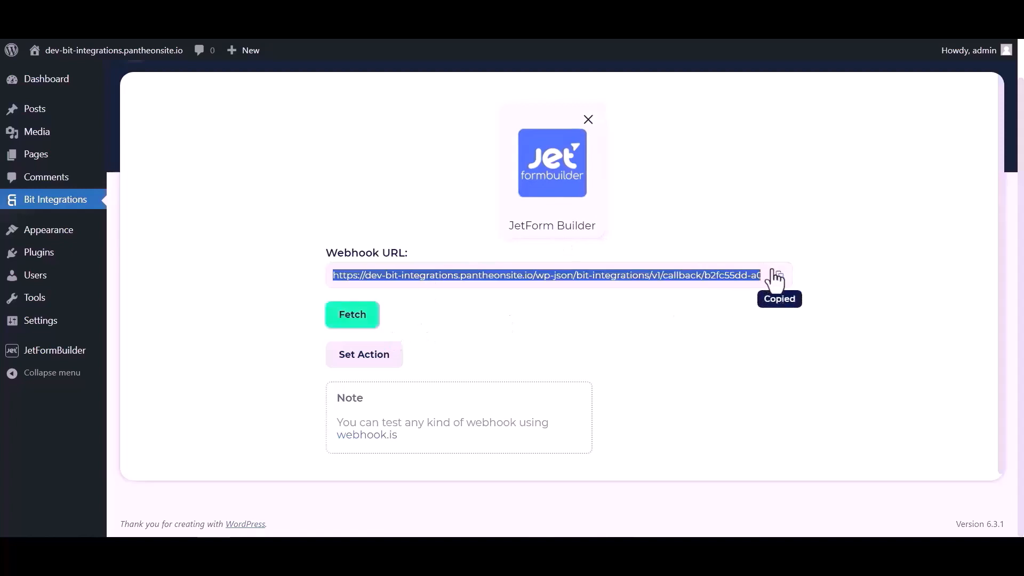
left_click(360, 319)
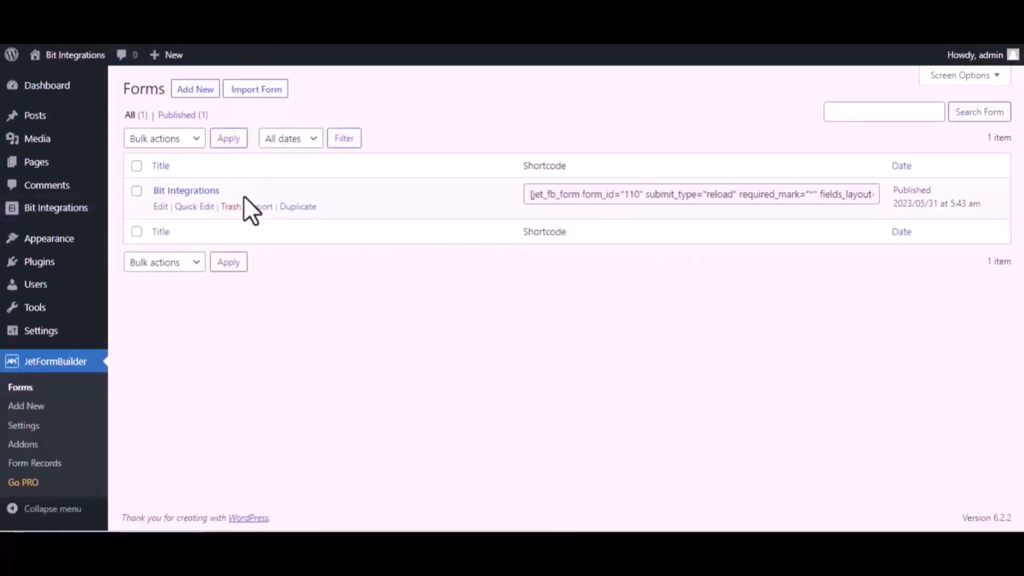
- Open the Bit Integrations form in JetFormBuilder for editing and change its first post-submit action to Call Webhook
left_click(160, 207)
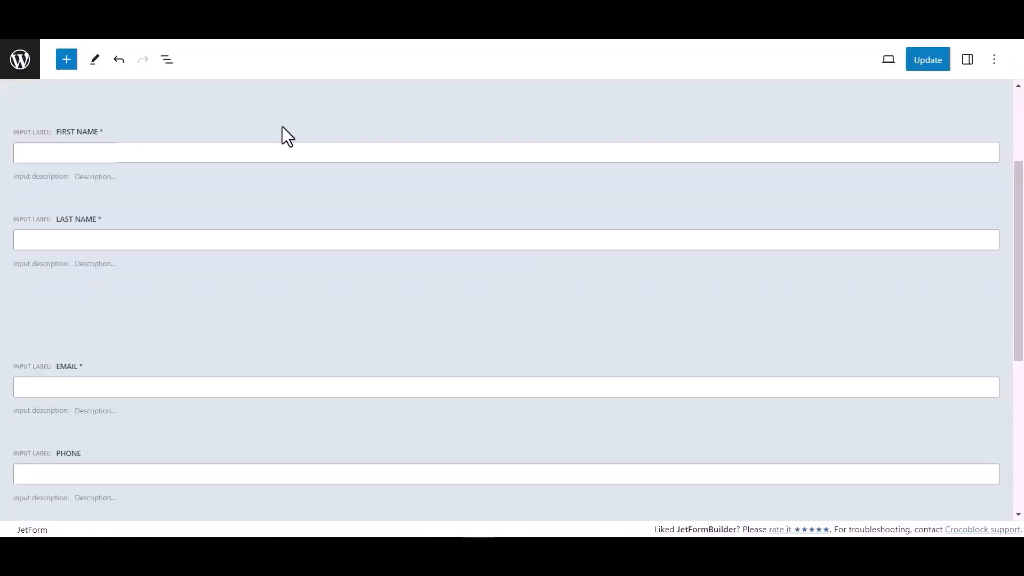
left_click(969, 66)
scroll(877, 376, "down", 1)
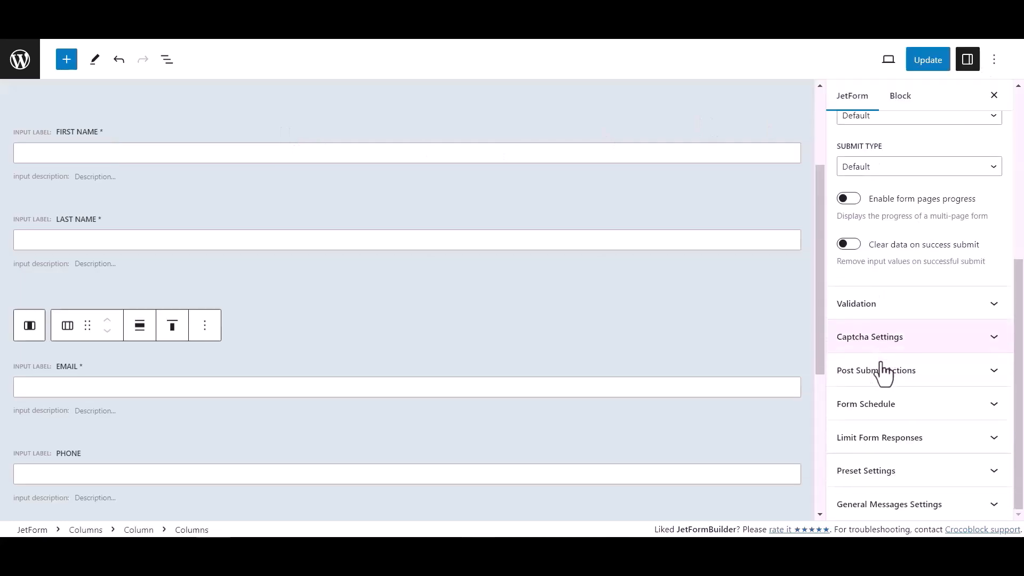
left_click(924, 373)
scroll(918, 355, "down", 3)
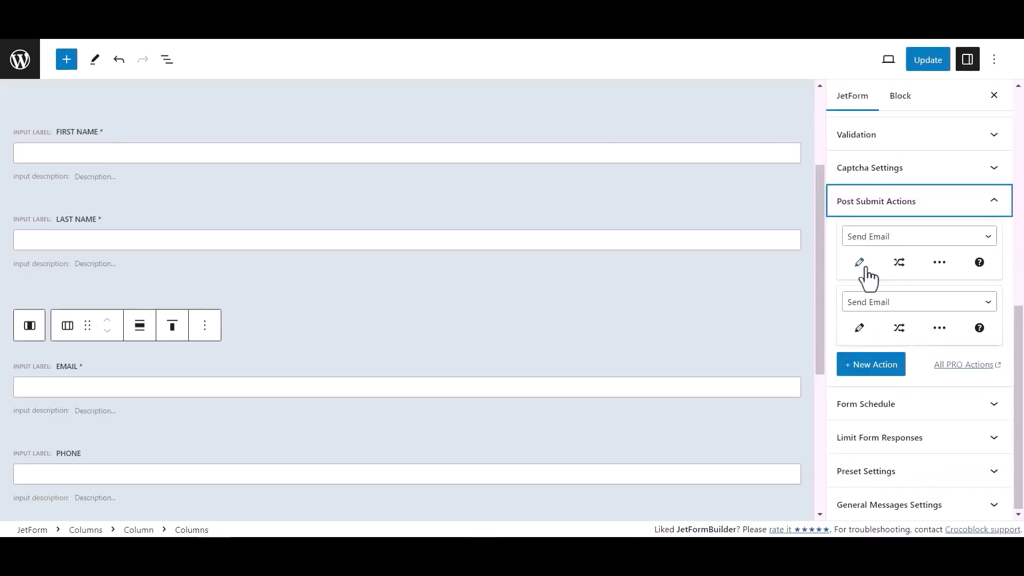
left_click(879, 239)
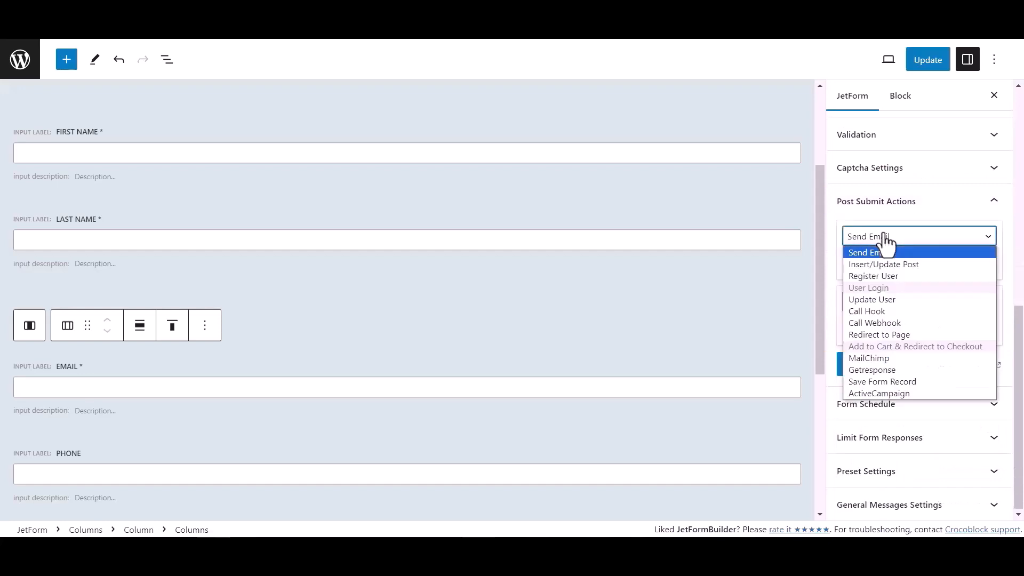
left_click(878, 324)
- Paste the copied webhook URL into the Call Webhook action's settings and update the form
left_click(864, 269)
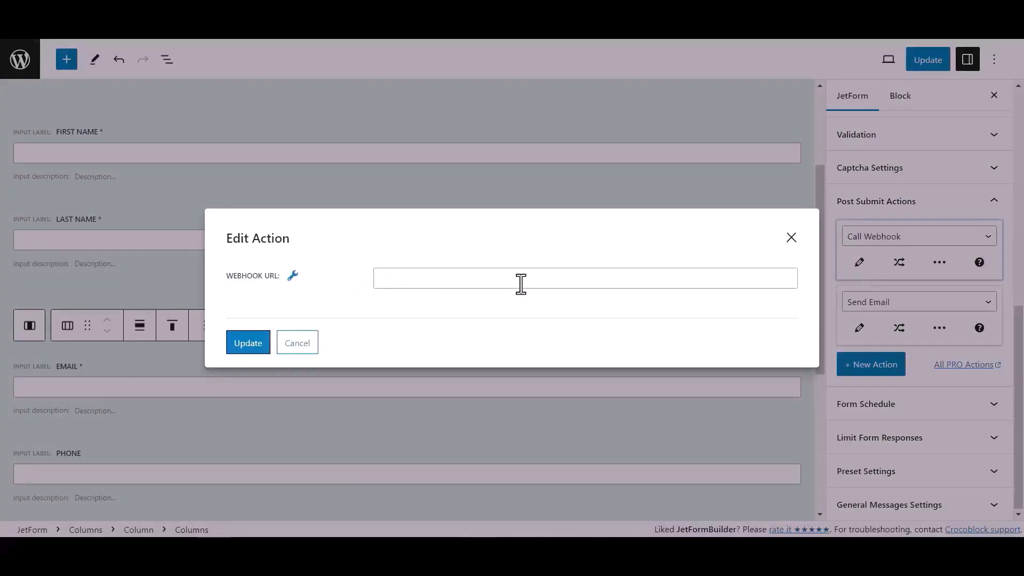
left_click(408, 281)
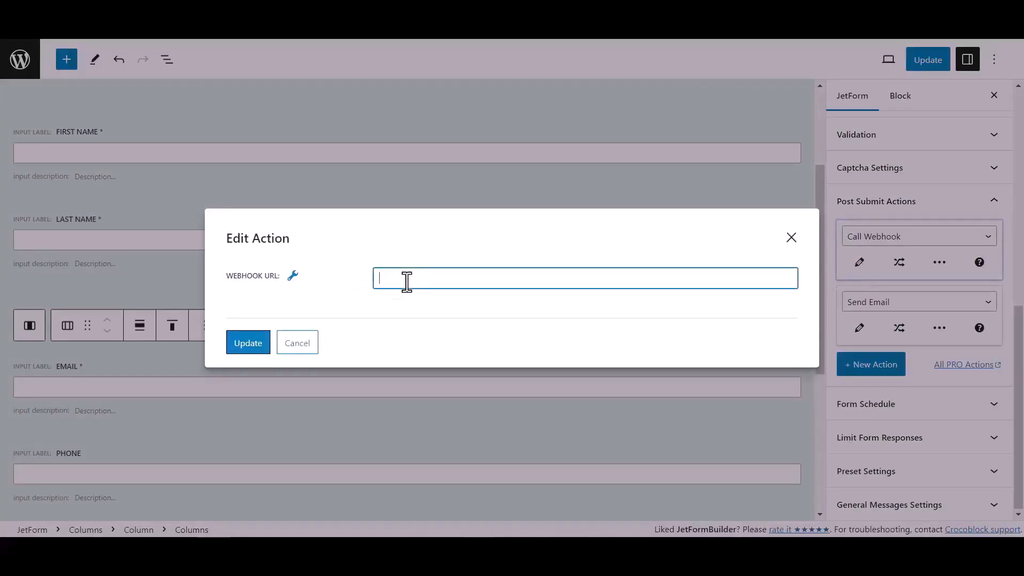
key("ctrl+v")
left_click(260, 350)
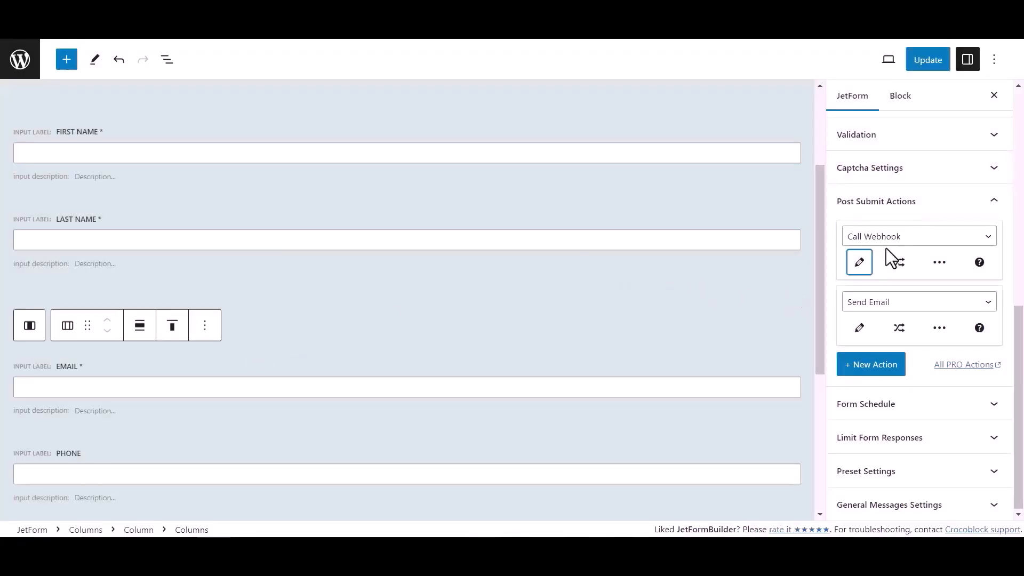
left_click(942, 61)
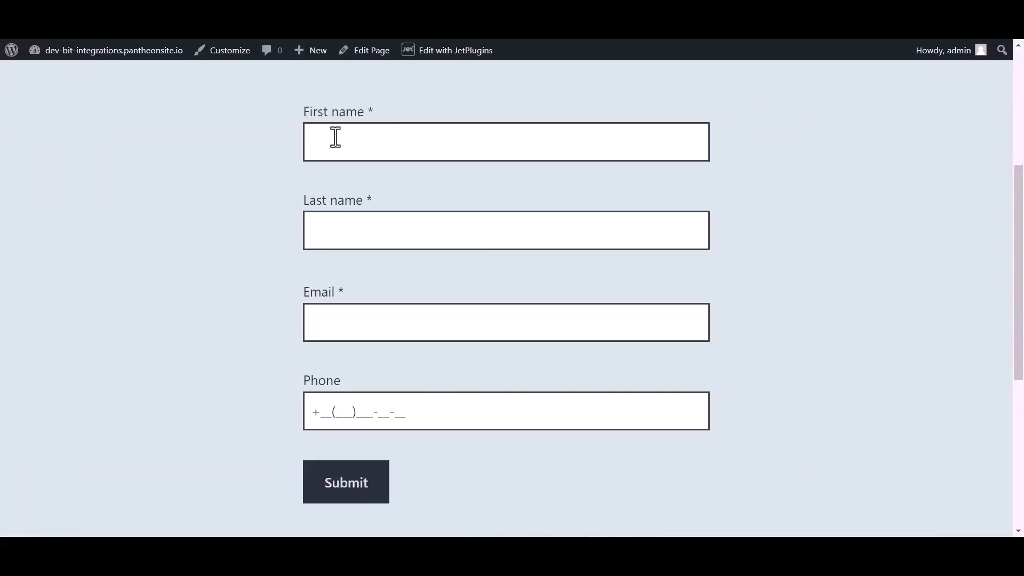
- Fill in the published form's first name as Bit and last name as Integrations
left_click(355, 136)
type("Bit")
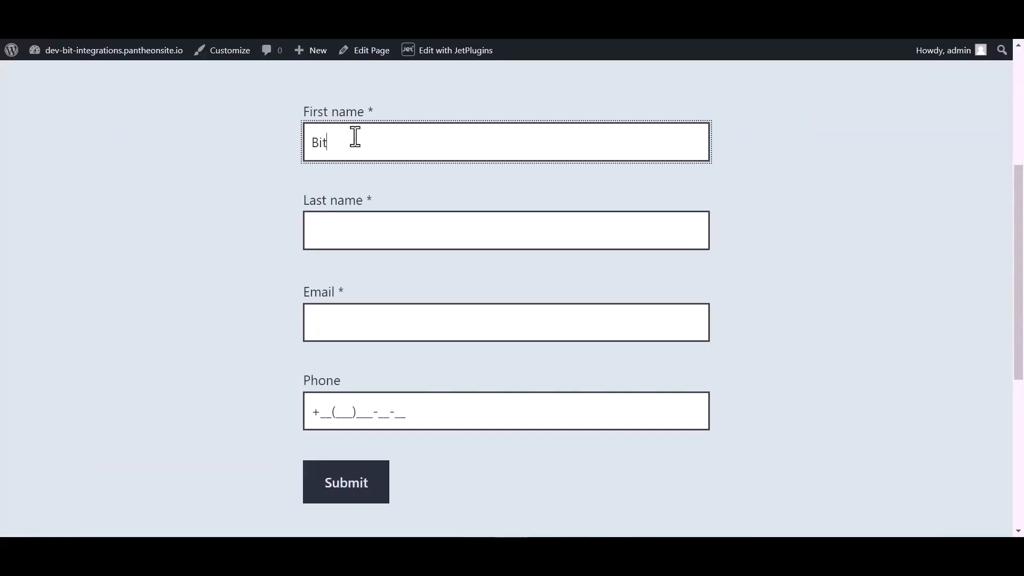
left_click(348, 233)
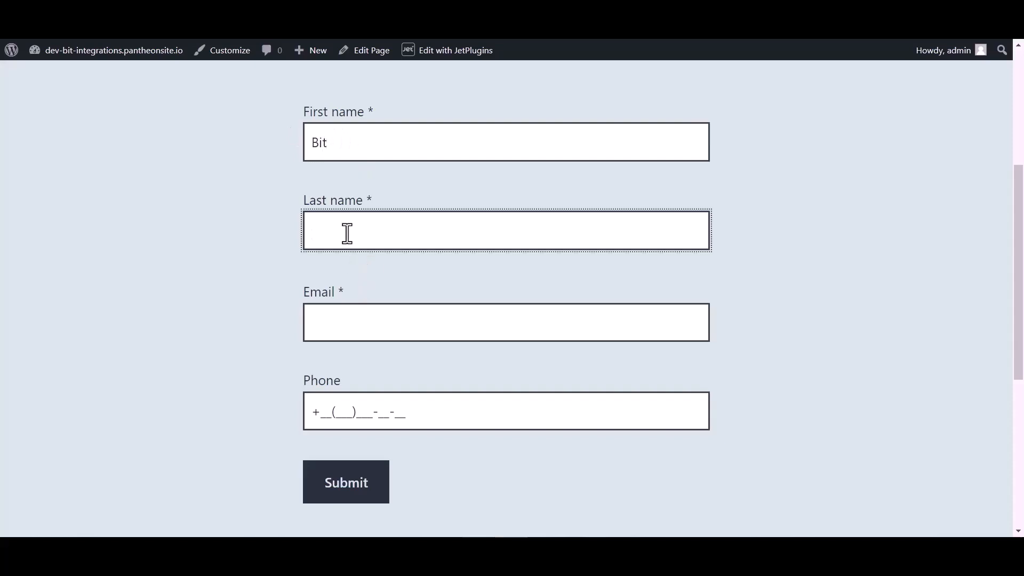
type("Integrations")
- Enter the support e-mail address in the form's email field
left_click(336, 330)
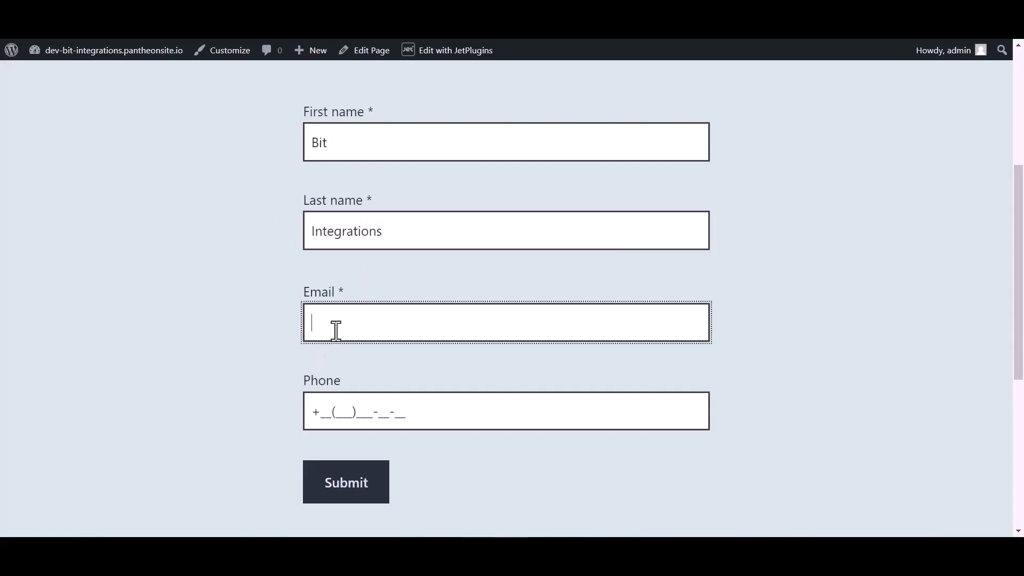
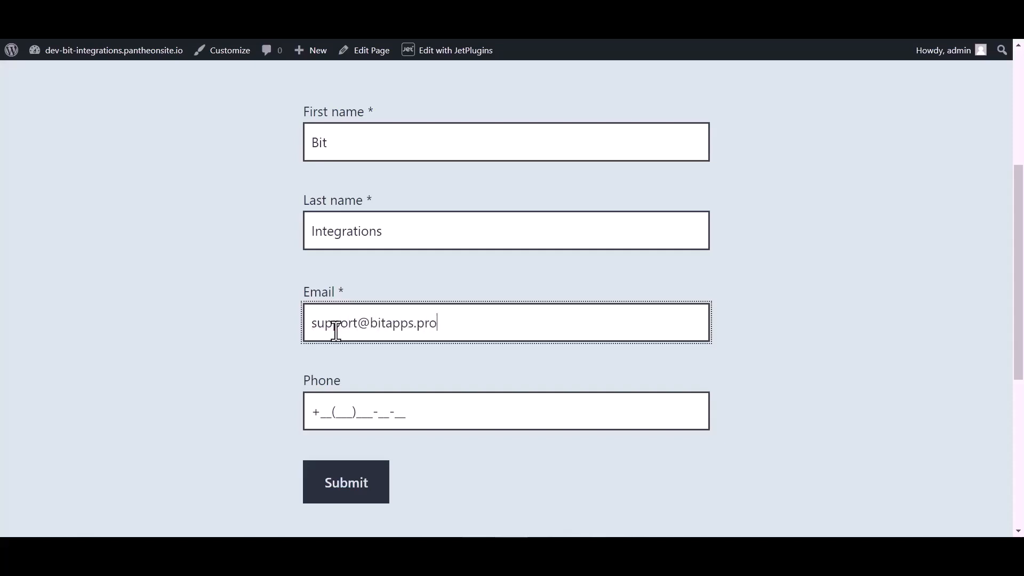
- Enter a test phone number in the form and submit the entry
left_click(347, 405)
type("44(455)5")
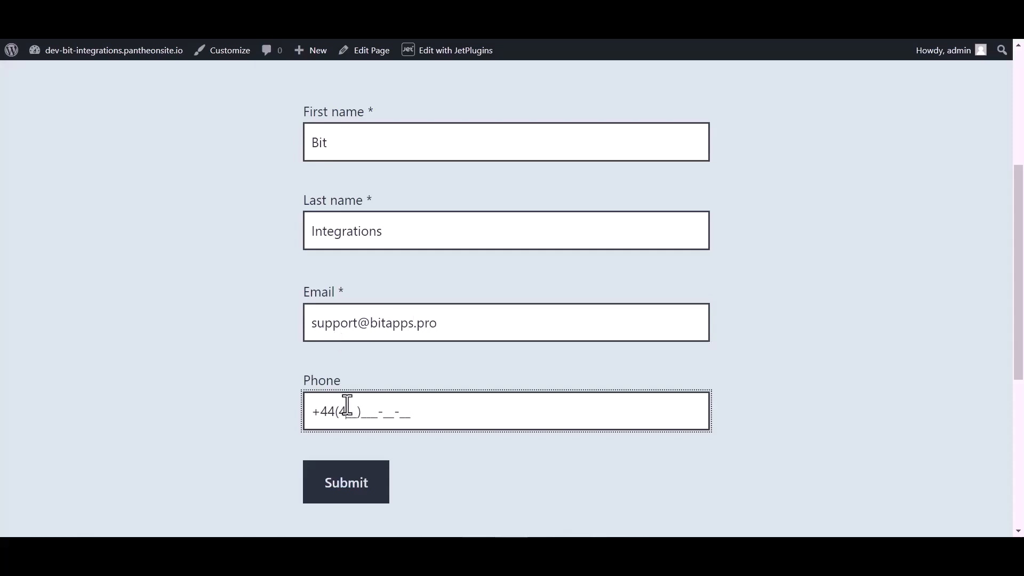
type("66-6")
left_click(340, 487)
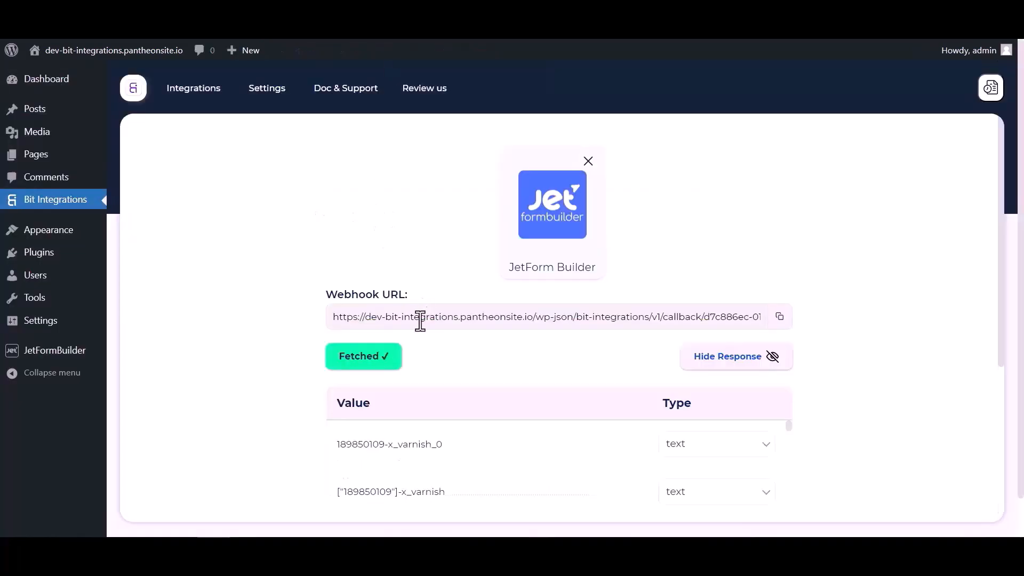
- Review the fetched form response, then search the available actions for "nut" and choose NutshellCRM as the integration's action
scroll(536, 335, "down", 4)
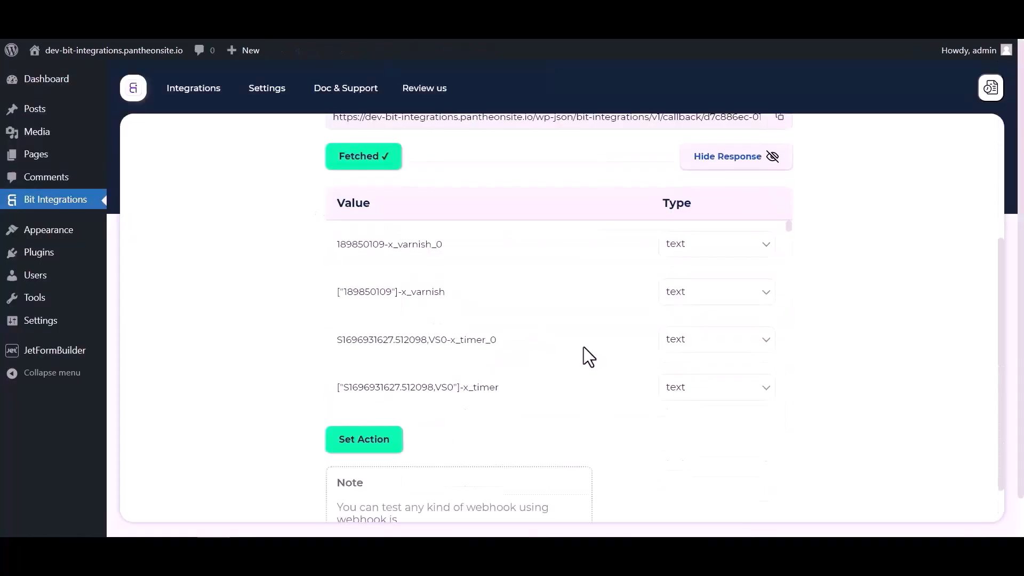
scroll(584, 346, "down", 5)
scroll(625, 338, "down", 10)
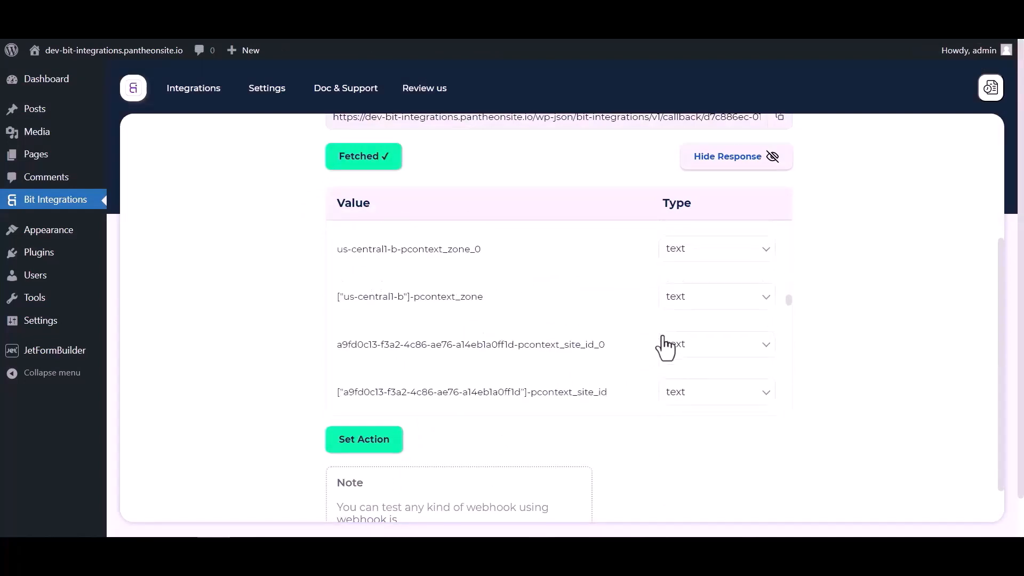
scroll(641, 333, "down", 12)
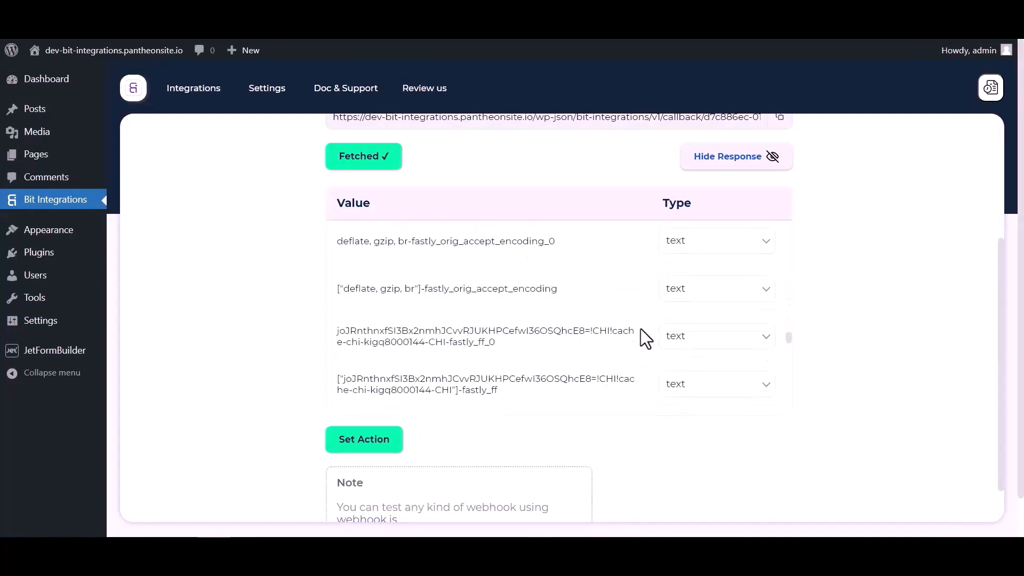
left_click(397, 446)
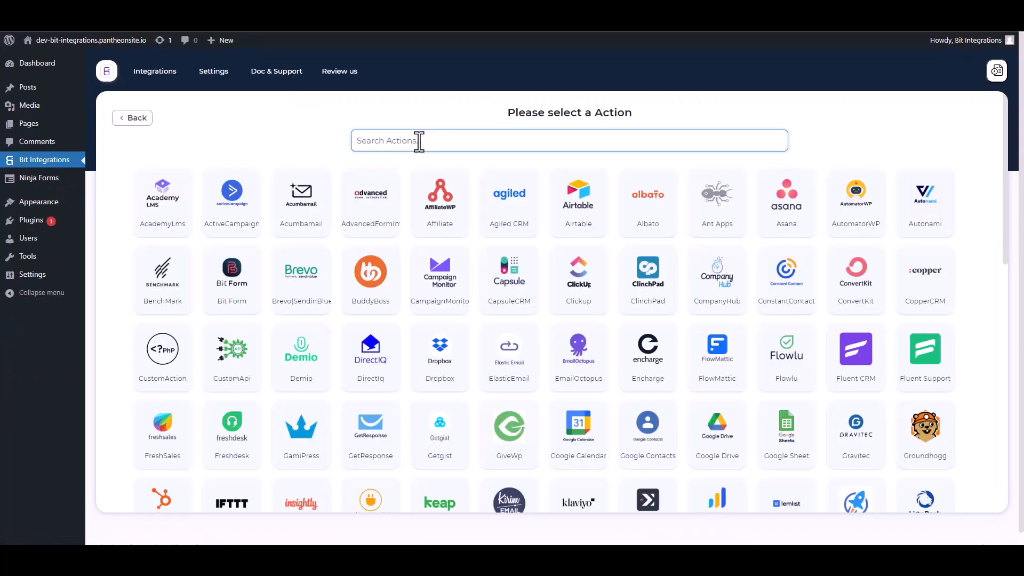
left_click(418, 141)
type("nut")
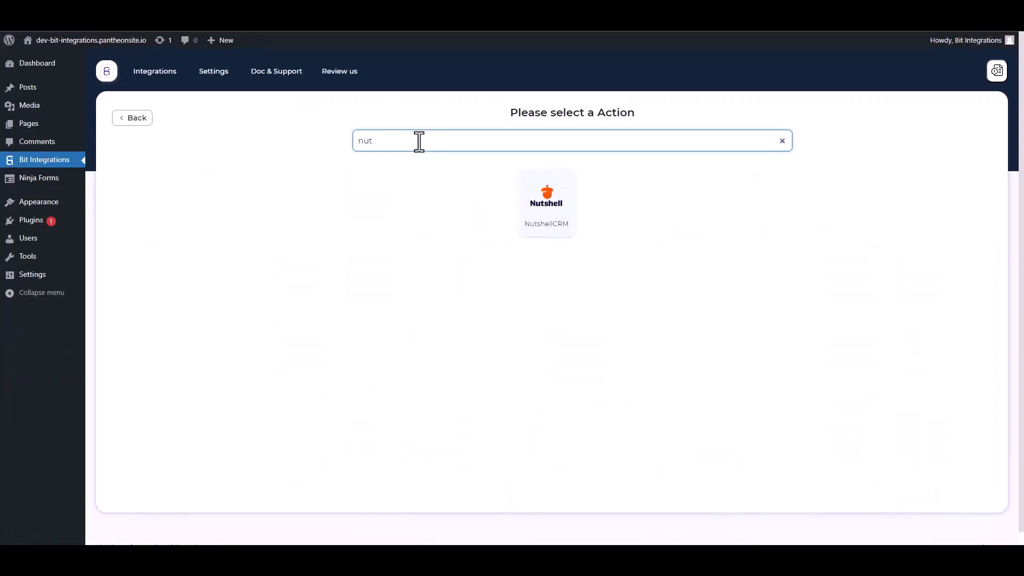
left_click(548, 206)
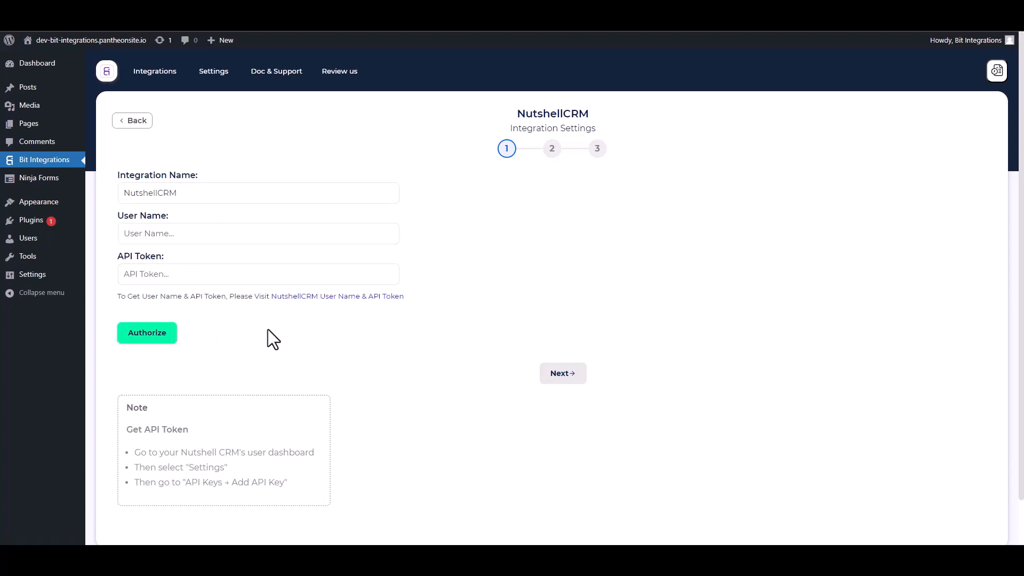
- Open Nutshell's API keys page and create a key named Bit Integrations with API + user impersonation permission
left_click(340, 298)
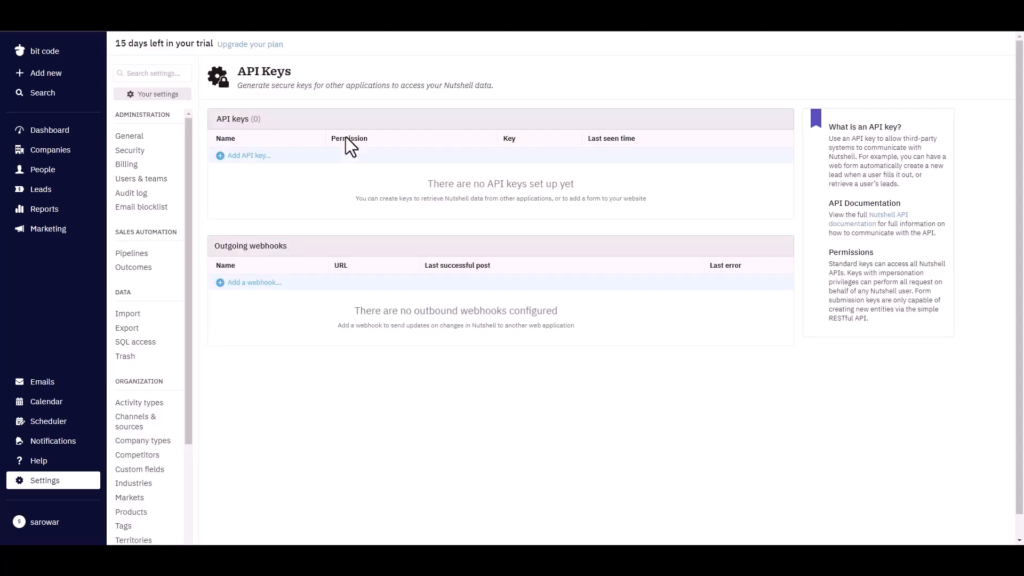
left_click(269, 159)
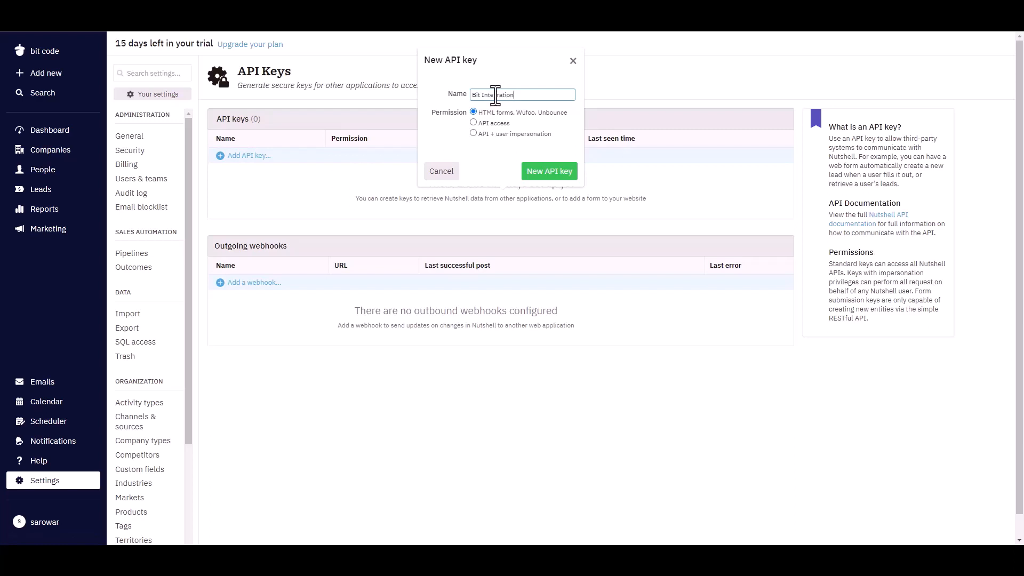
left_click(473, 134)
left_click(540, 173)
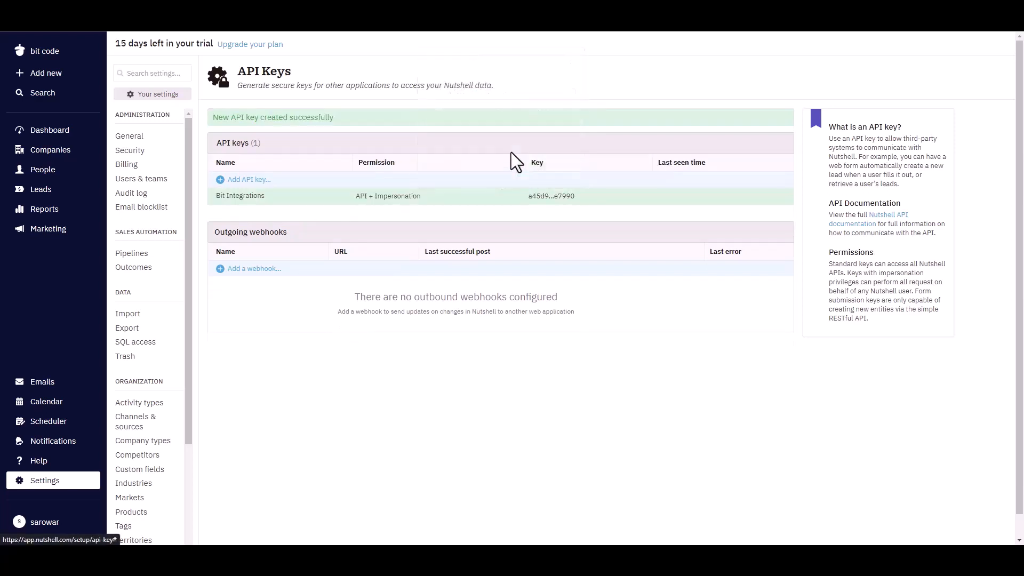
- Copy the API key of the Bit Integrations entry and paste it into the NutshellCRM integration's API Token field
left_click(526, 199)
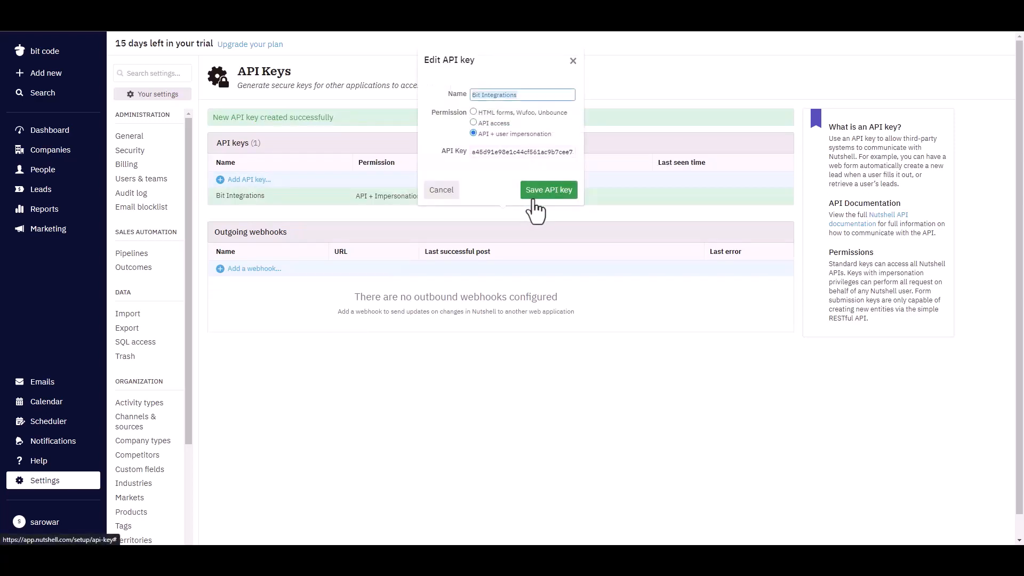
left_click(498, 152)
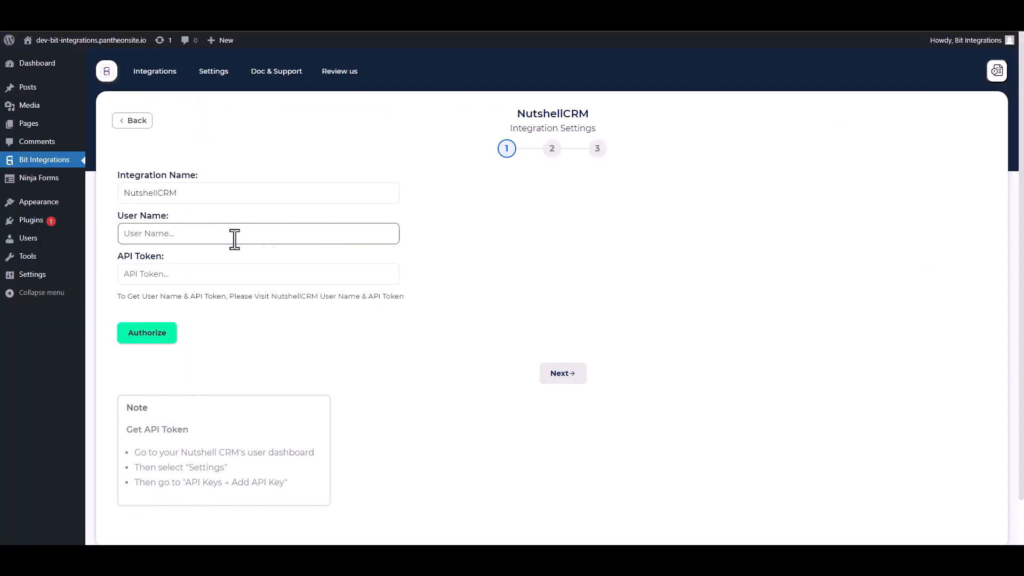
left_click(171, 276)
key("ctrl+v")
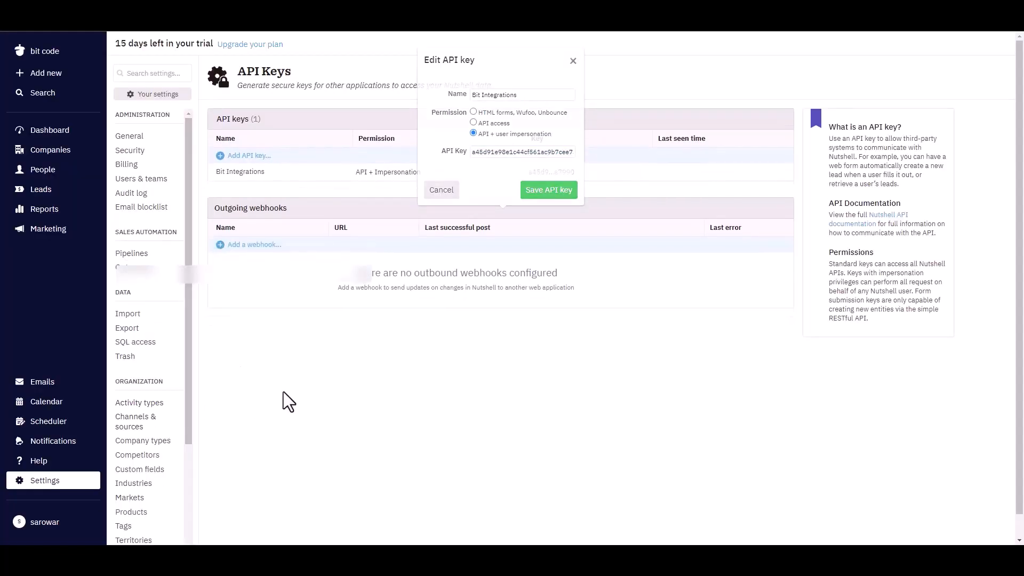
- Copy the enabled user's e-mail from Nutshell's users and teams settings into the integration's User Name field
left_click(141, 180)
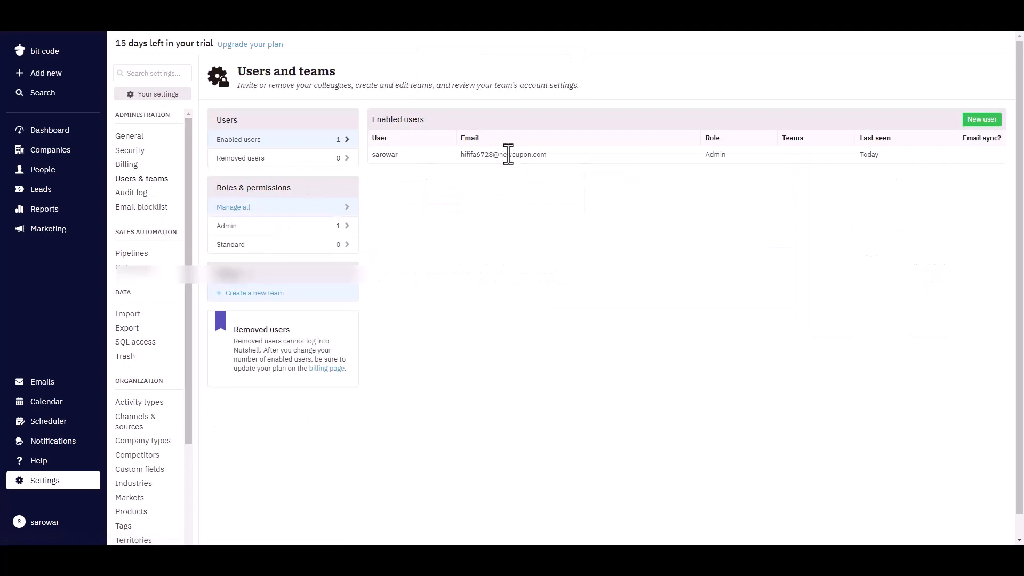
left_click_drag(552, 155, 463, 160)
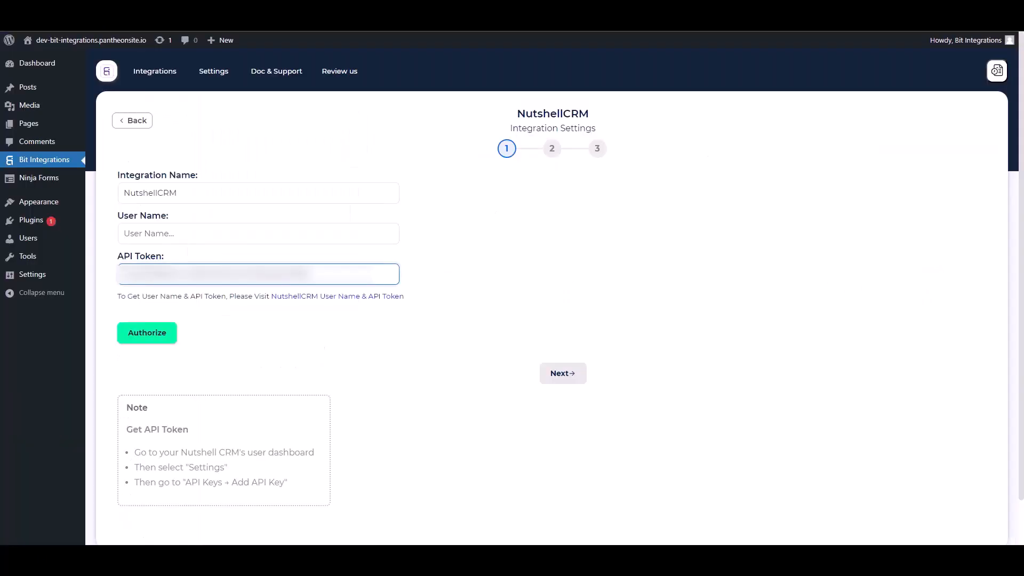
left_click(193, 240)
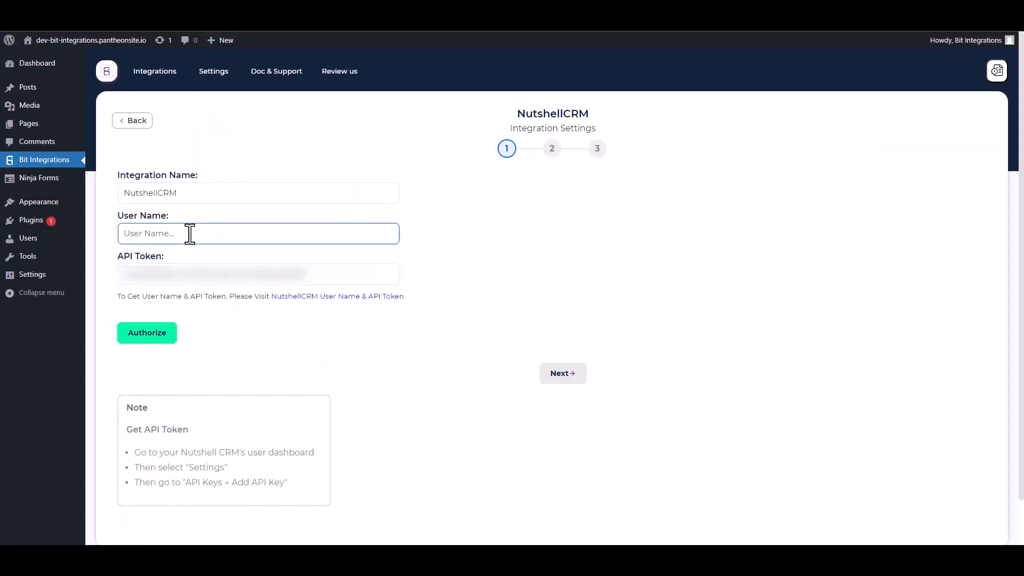
key("ctrl+v")
- Authorize the NutshellCRM connection, proceed to the integration's second stage and choose Create People as its action
left_click(144, 336)
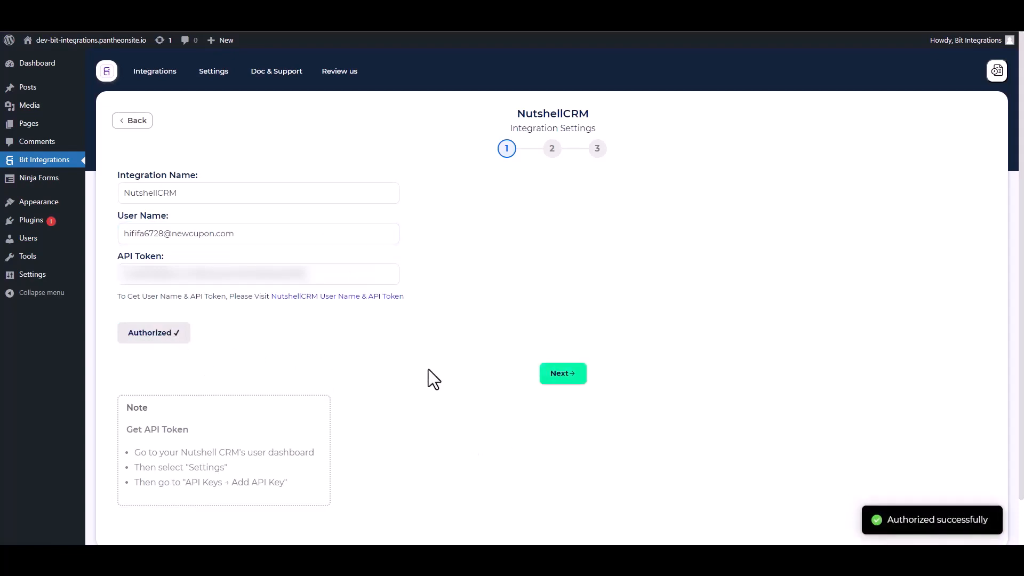
left_click(562, 378)
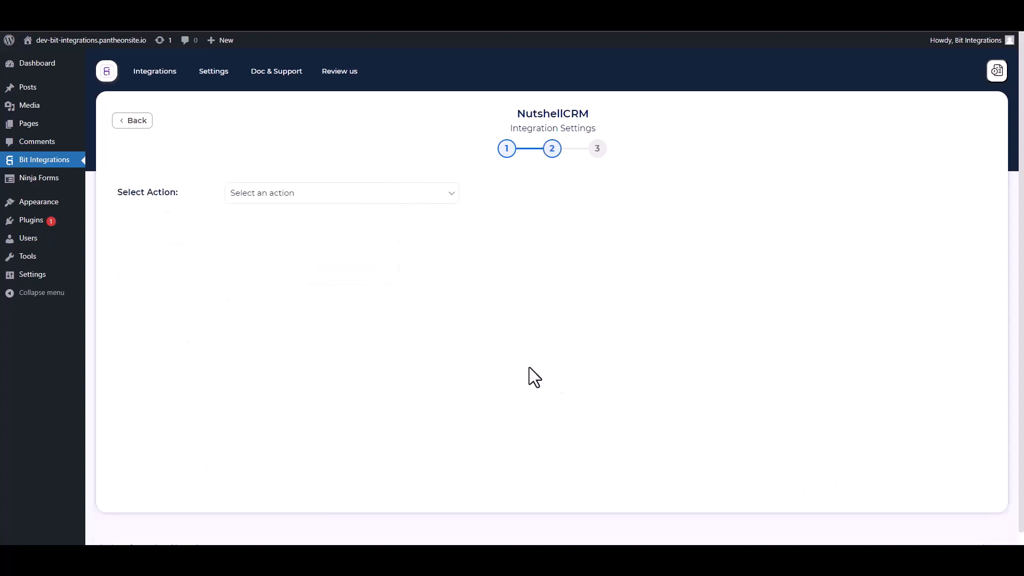
left_click(322, 200)
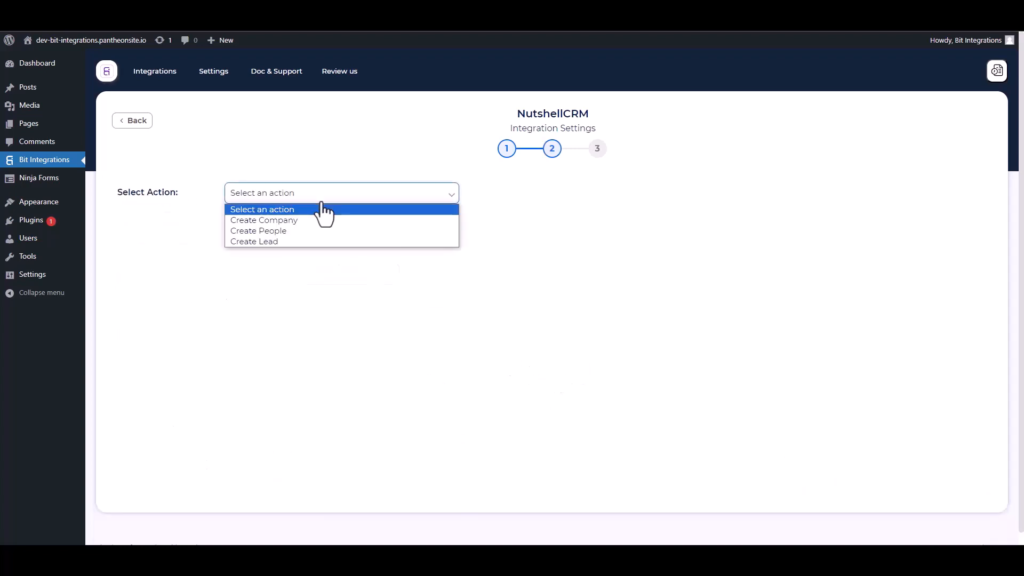
left_click(282, 231)
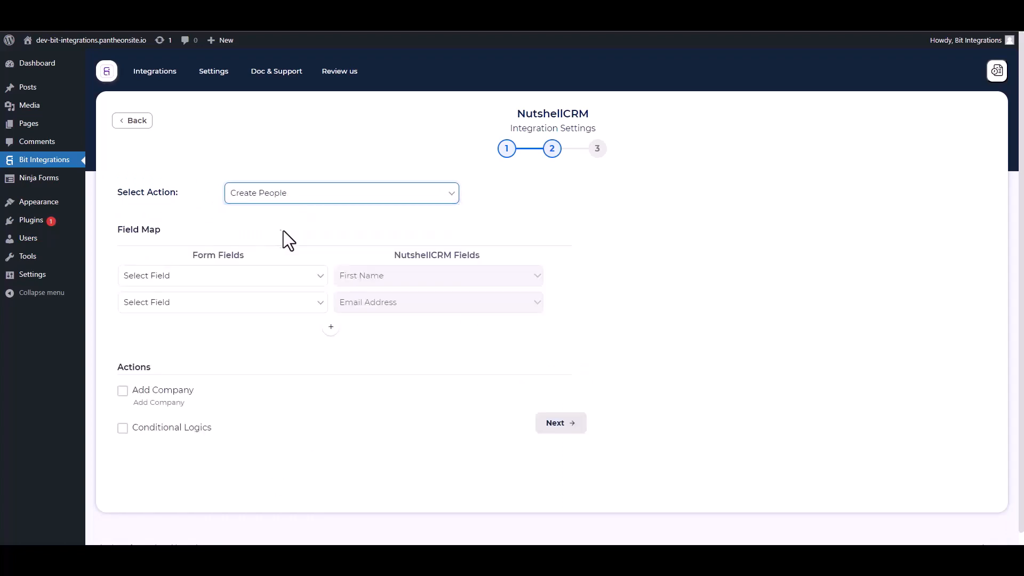
- Map the form's First Name and Email fields to the required NutshellCRM fields First Name and Email Address
left_click(223, 283)
left_click(176, 315)
left_click(212, 312)
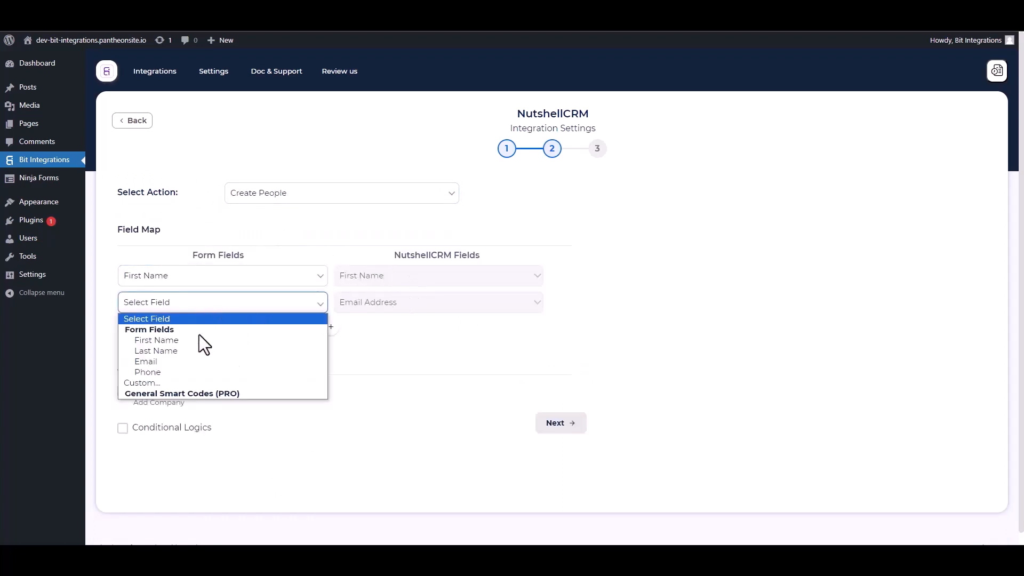
left_click(159, 364)
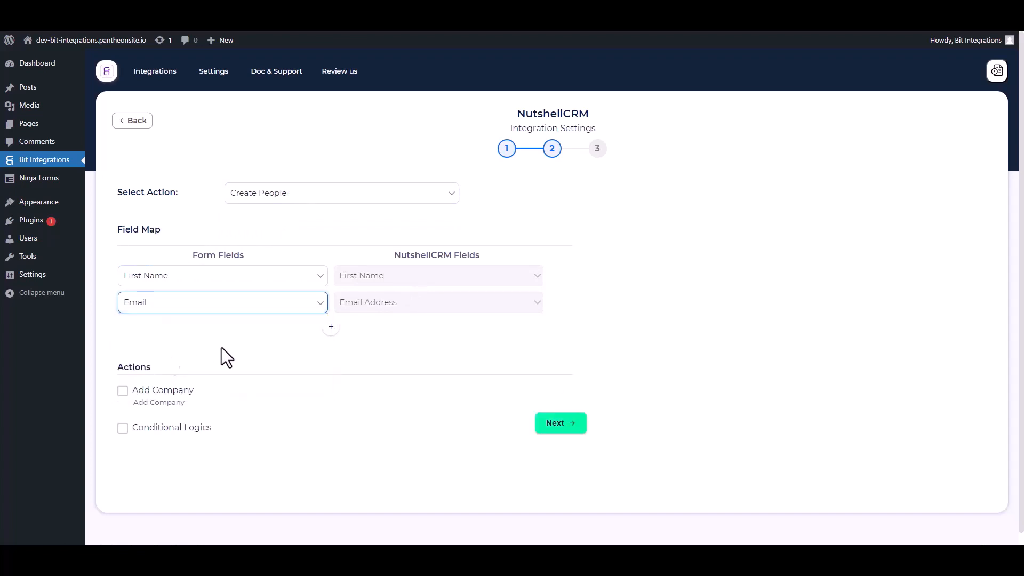
- Add a field mapping row that links the form's Last Name to NutshellCRM's Last Name
left_click(331, 326)
left_click(351, 332)
left_click(367, 359)
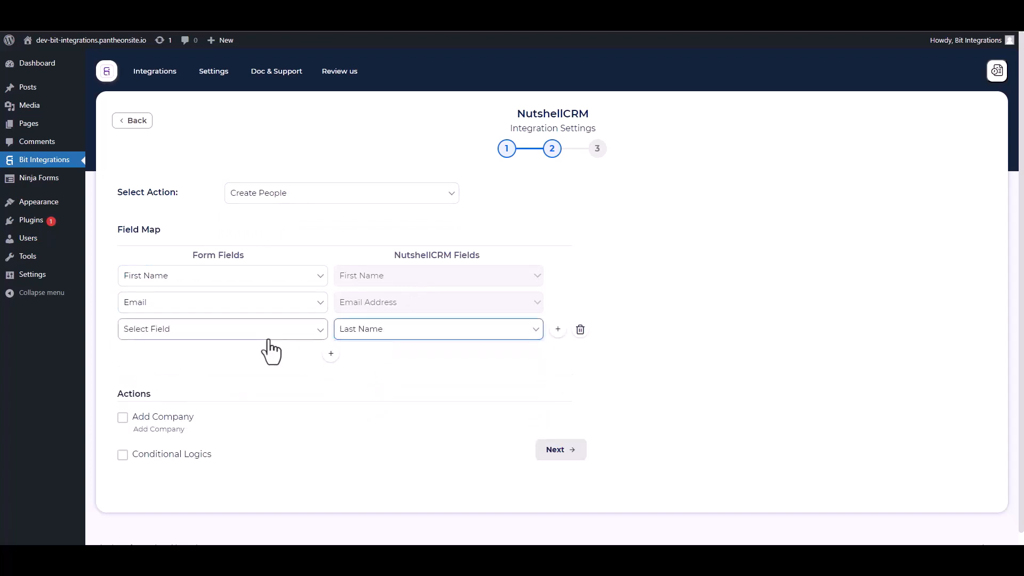
left_click(259, 333)
left_click(158, 377)
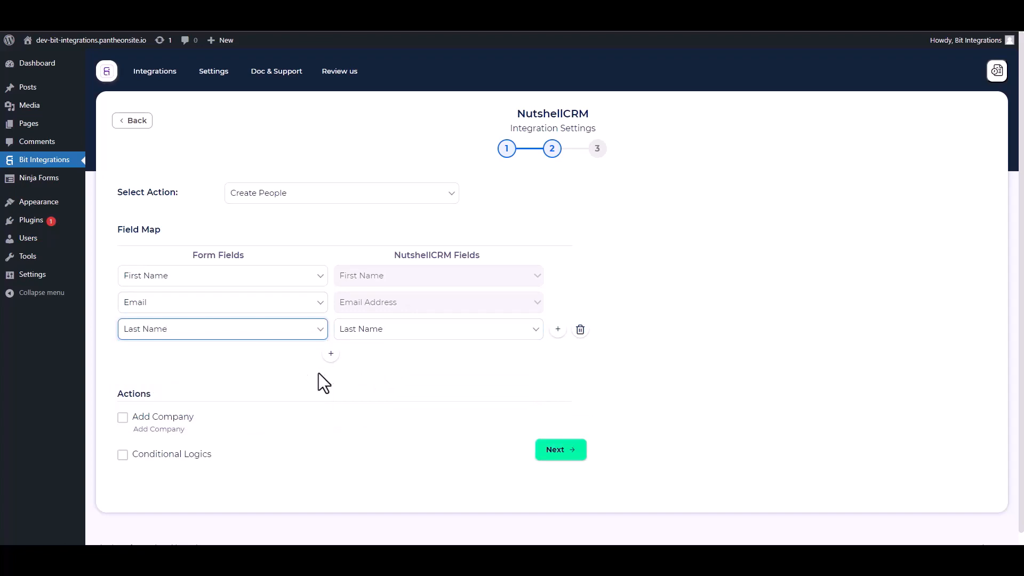
- Add another field mapping row that links the form's Phone to NutshellCRM's Phone Number
left_click(331, 353)
left_click(343, 356)
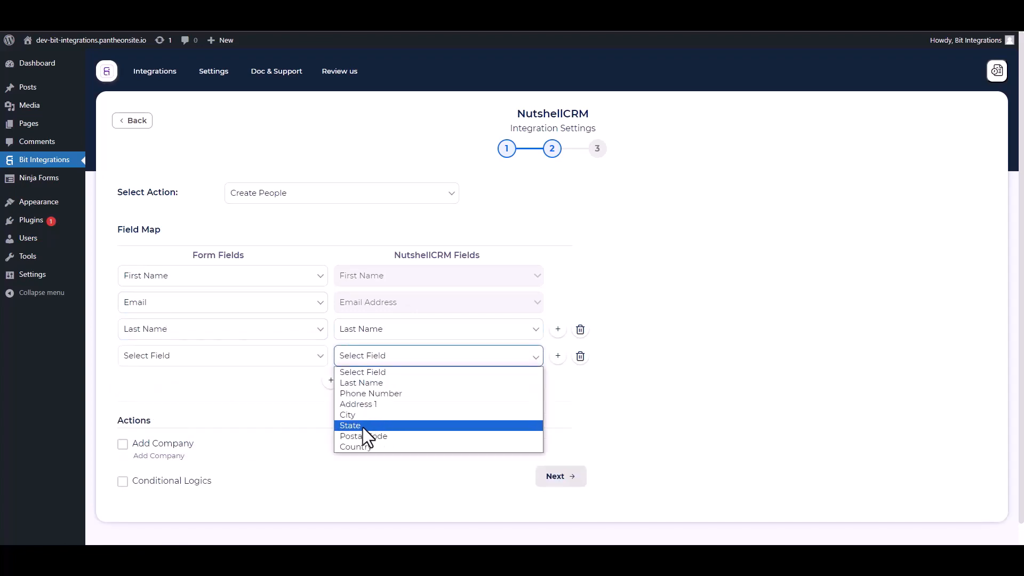
left_click(361, 394)
left_click(203, 356)
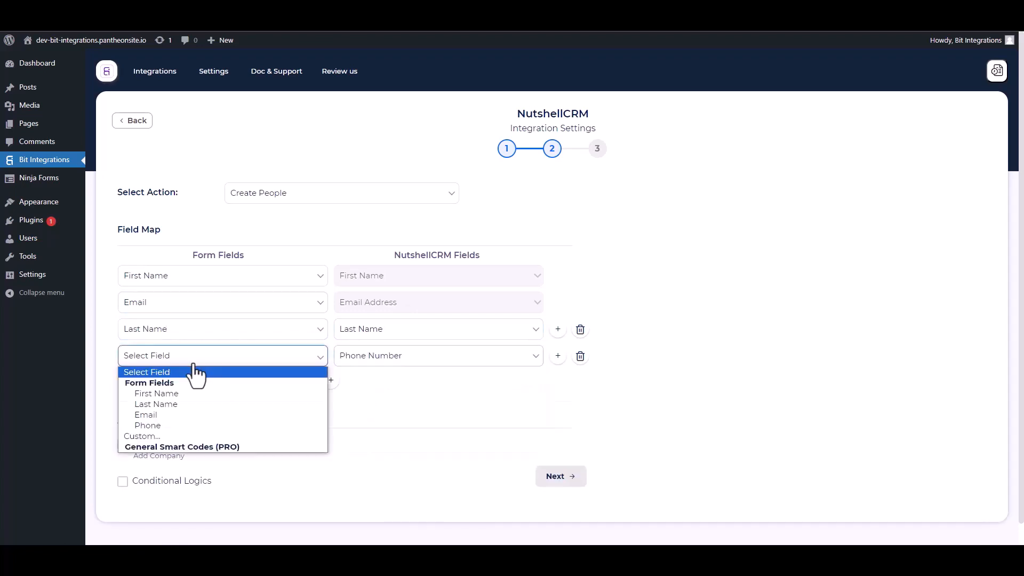
left_click(158, 424)
- Turn on Conditional Logics to look at its rule settings, and turn it off again
scroll(298, 363, "down", 1)
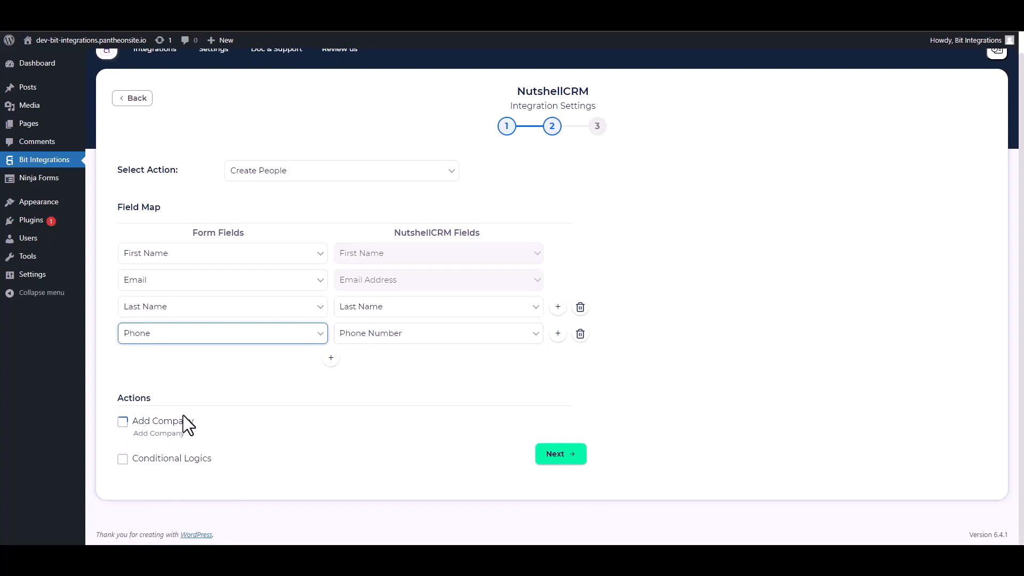
left_click(123, 460)
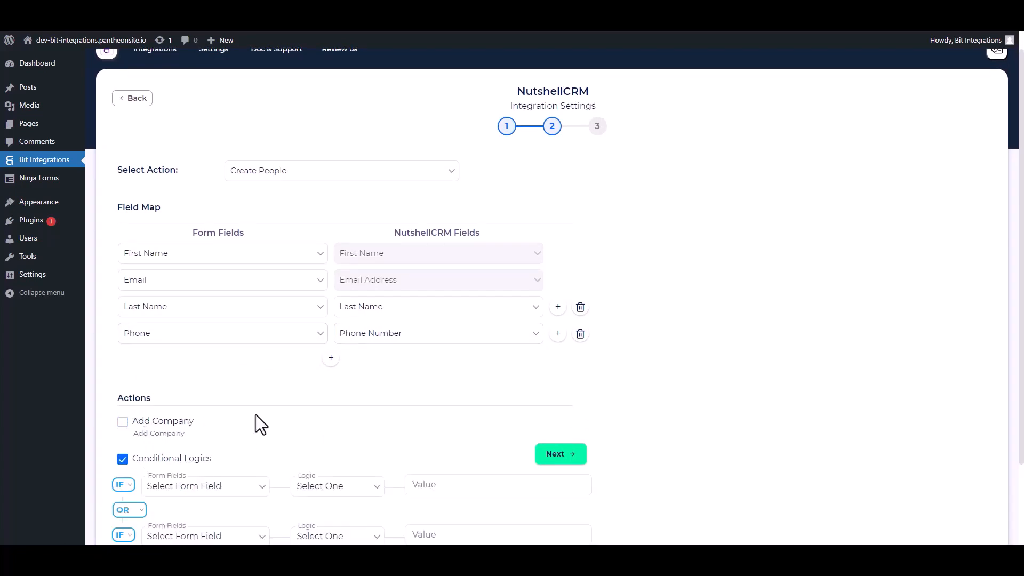
scroll(256, 414, "down", 2)
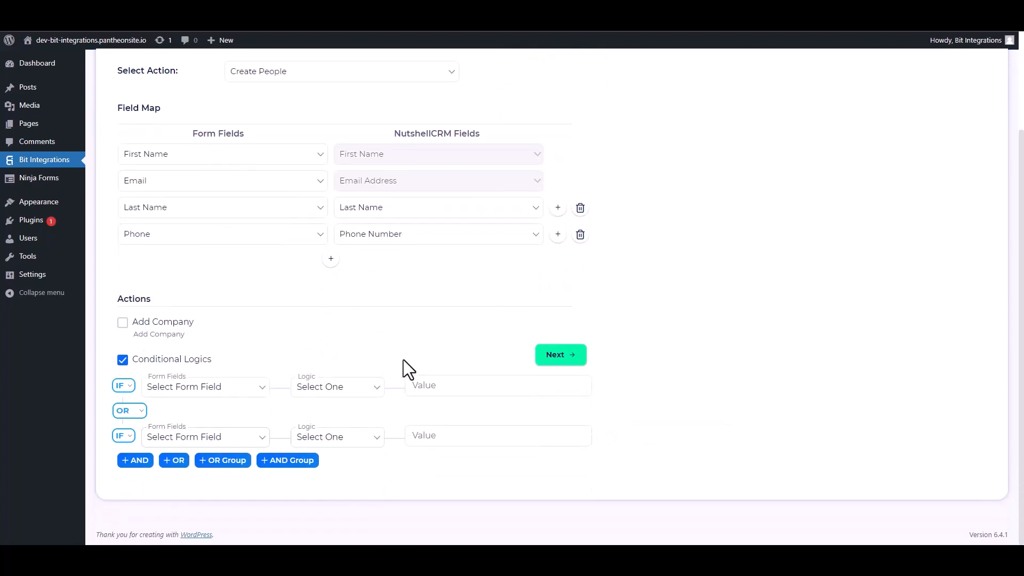
left_click(123, 360)
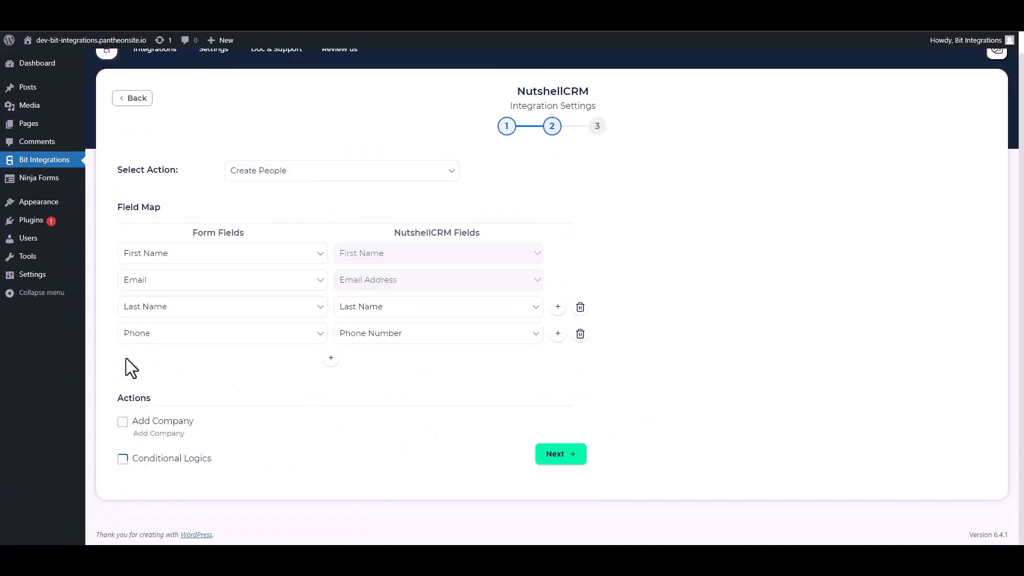
- Proceed to the final stage of the integration settings and finish and save the integration
left_click(549, 456)
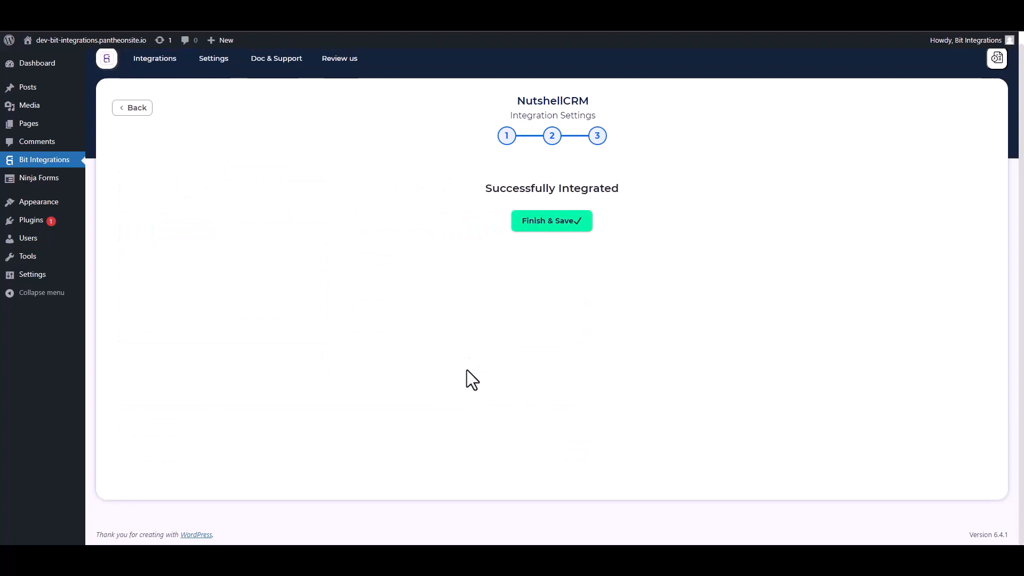
left_click(539, 227)
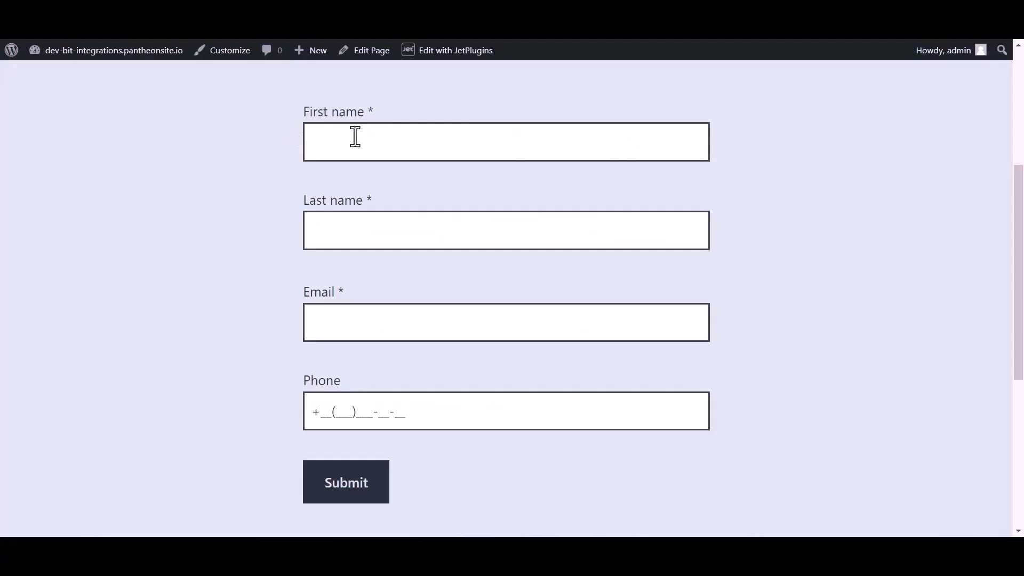
- Switch to the JetFormBuilder form page and fill in the first name Bit and the last name Integrations
left_click(355, 136)
type("Bit")
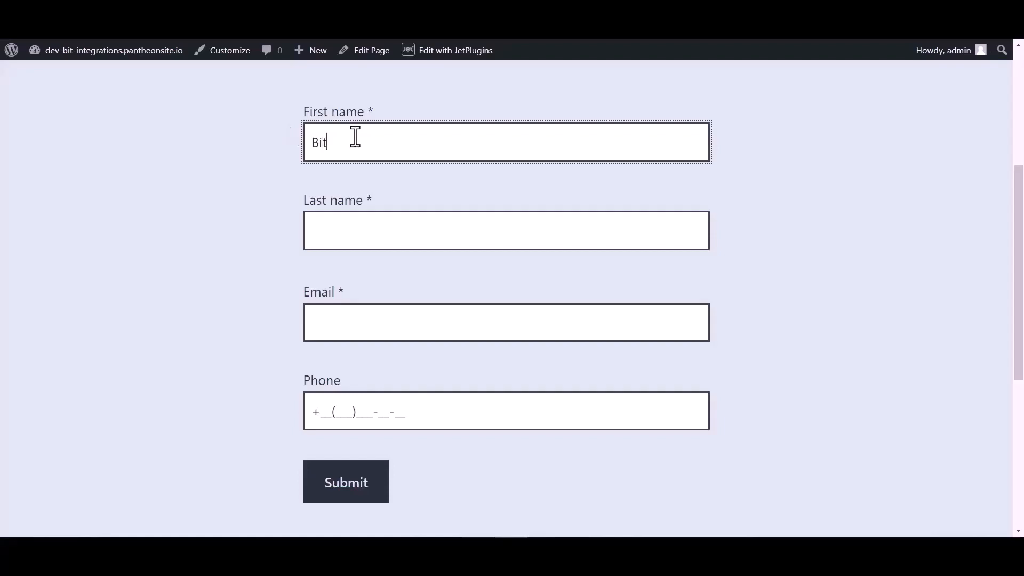
left_click(345, 230)
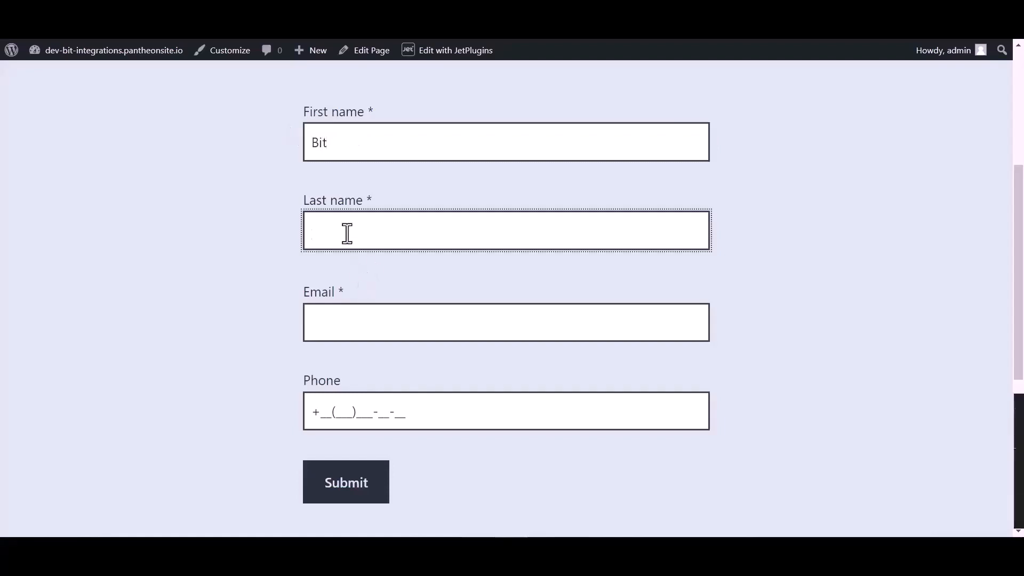
type("Integrations")
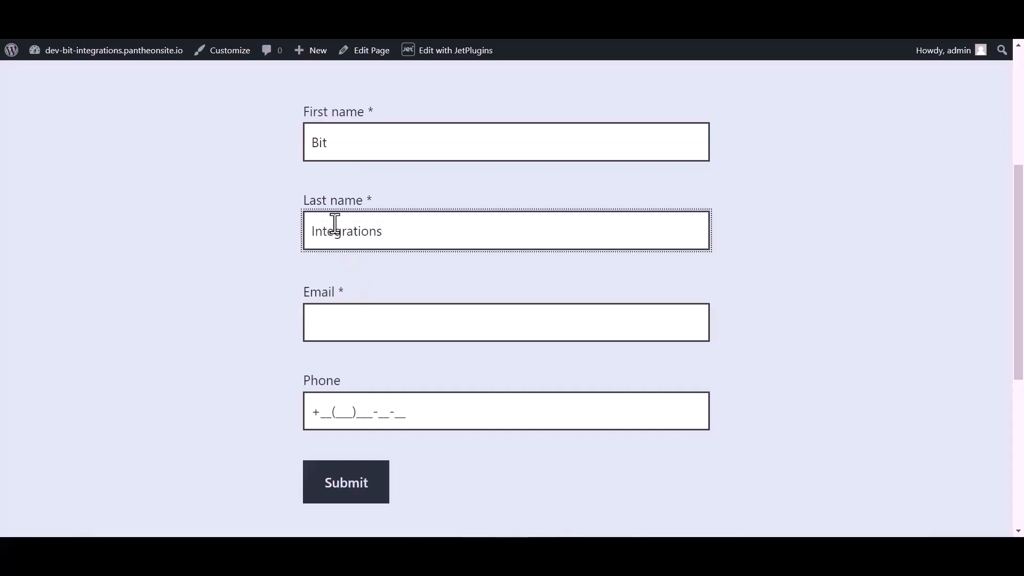
- Fill in the contact's e-mail and phone number in the form and submit it
left_click(336, 330)
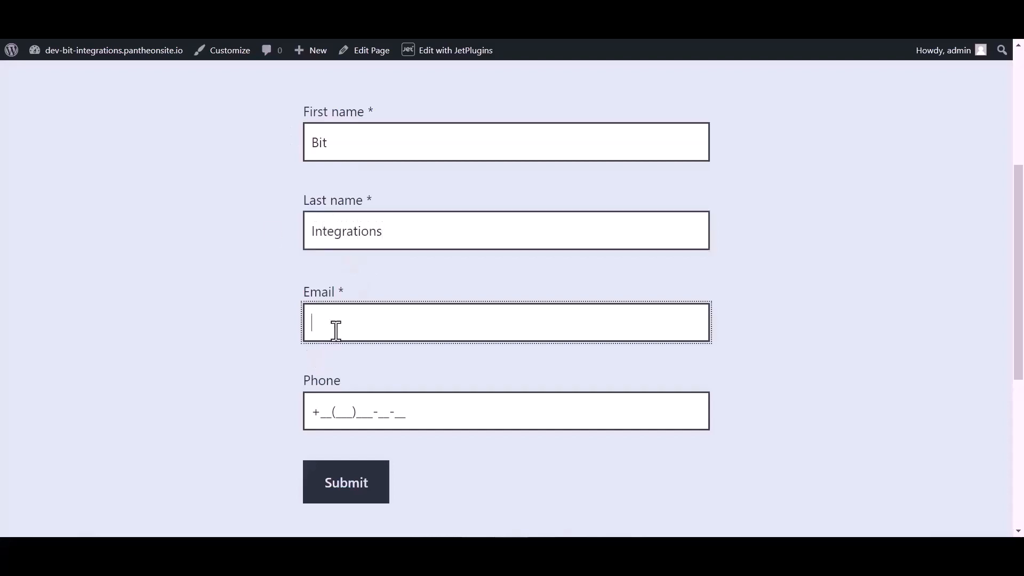
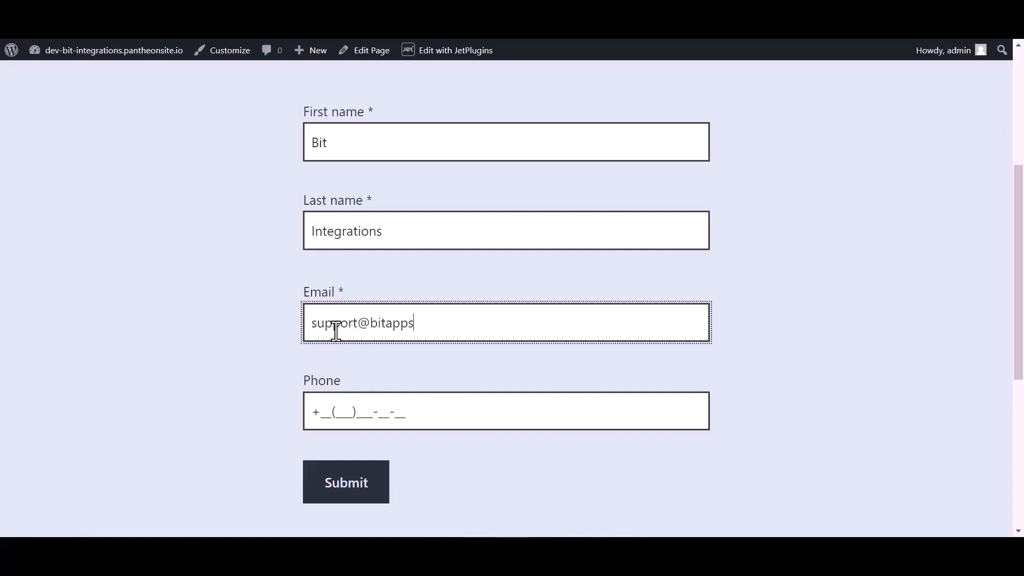
left_click(345, 407)
type("44(4")
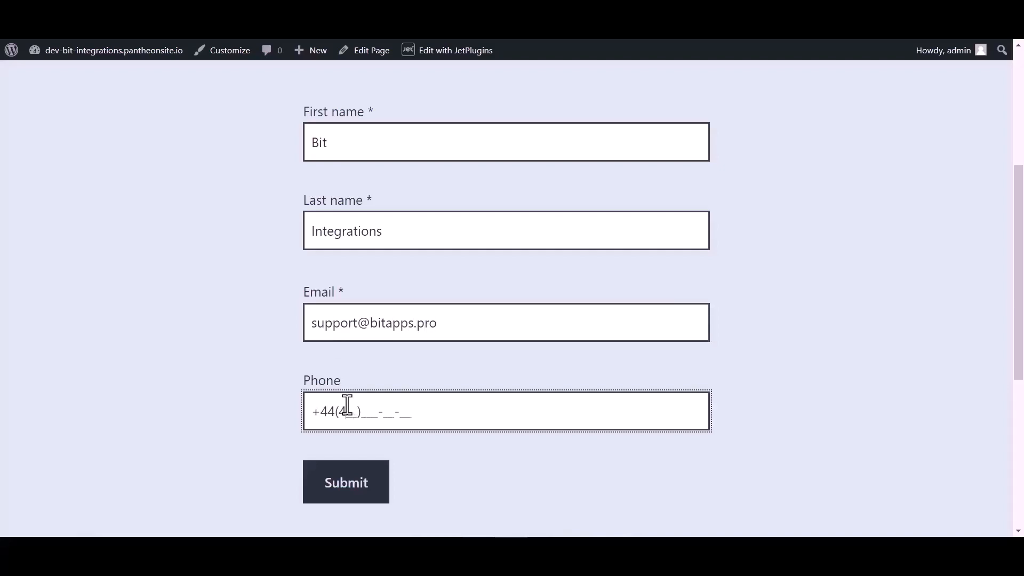
type("55)566-6")
left_click(346, 492)
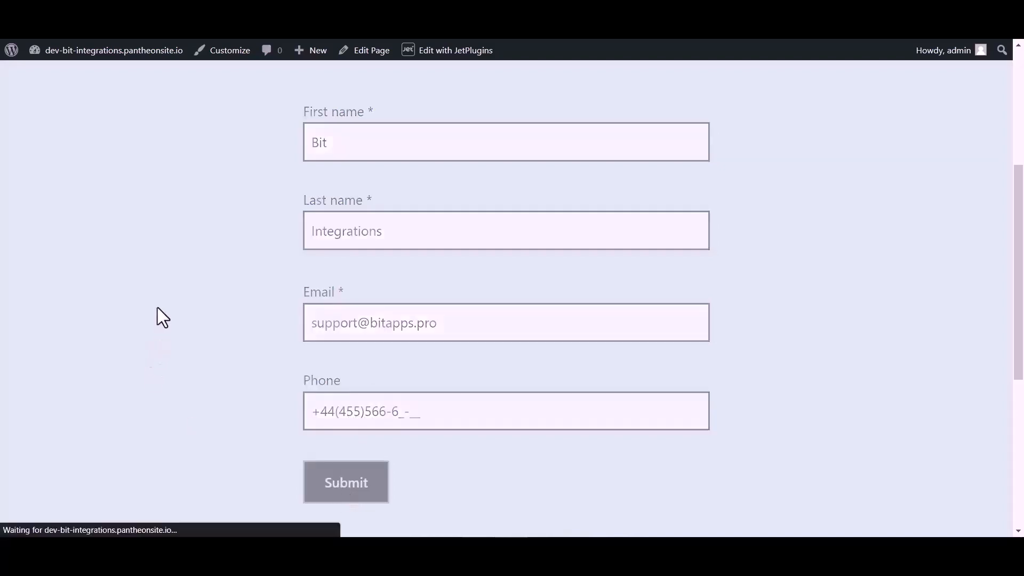
- Switch to Nutshell and open the People list to check for the submitted contact
scroll(379, 254, "down", 3)
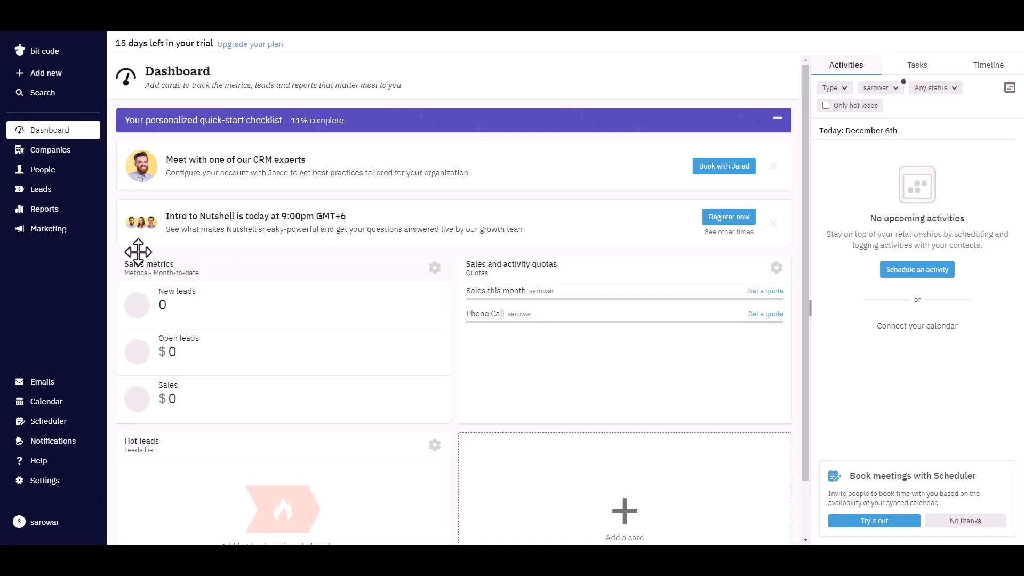
left_click(43, 175)
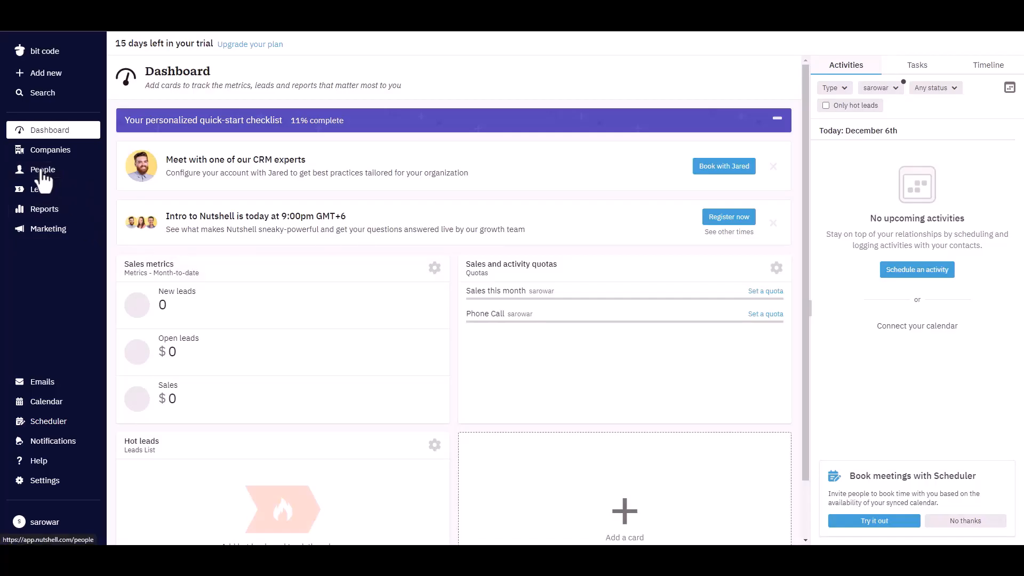